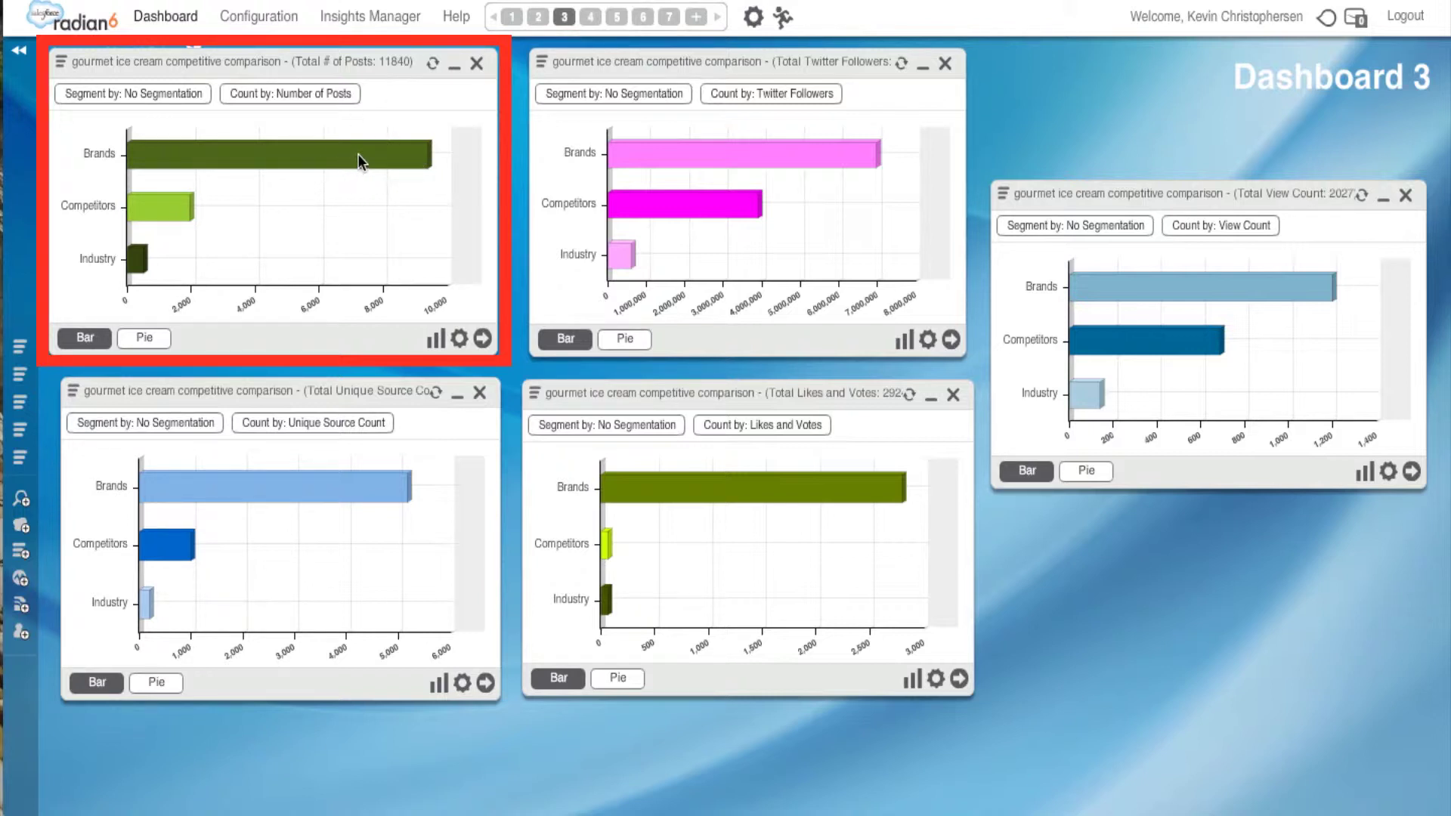
- Open the river of news for the Brands bar's 9,386 posts, reposition it, and scroll the list
mouse_move(369, 161)
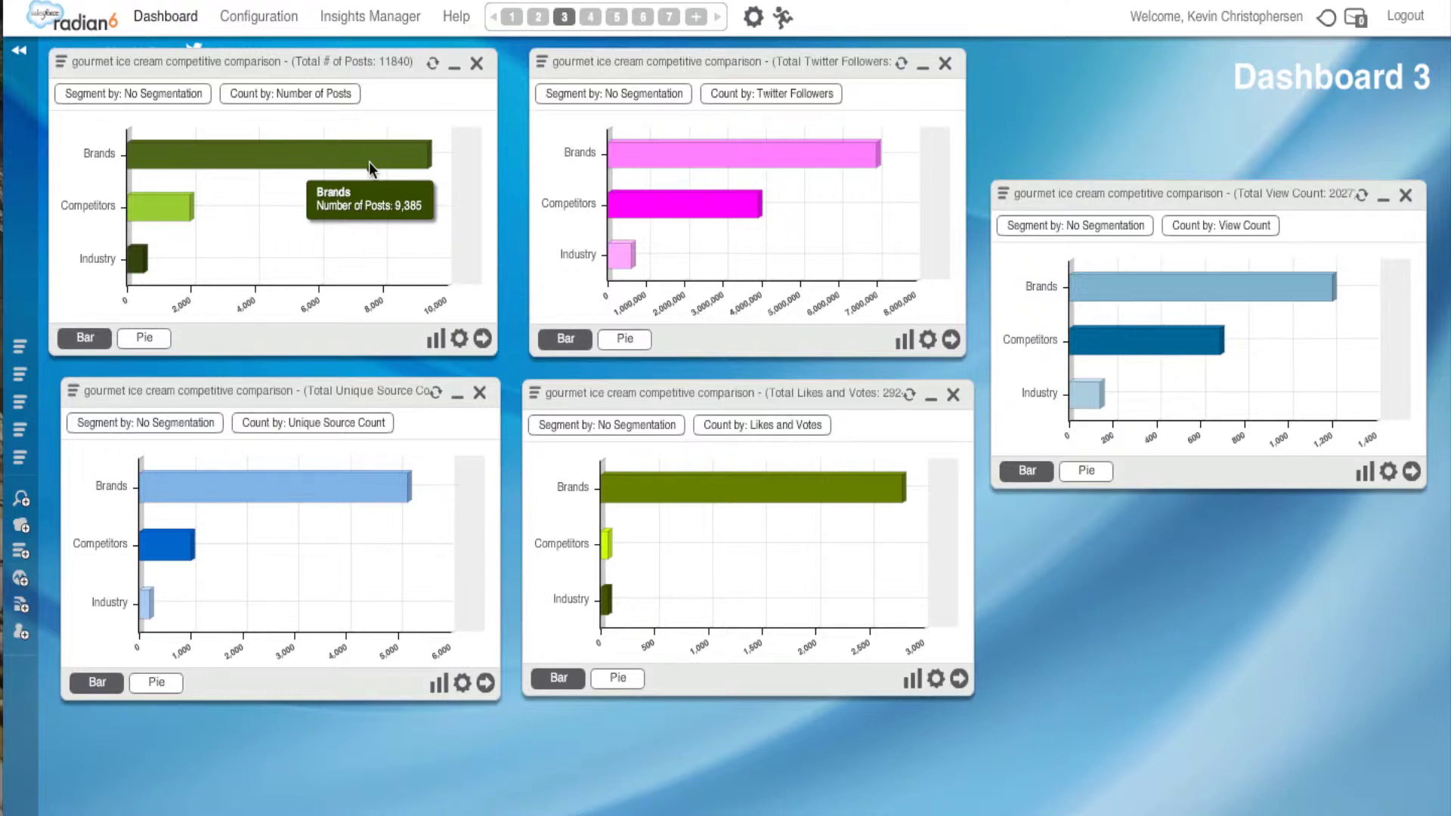
left_click(369, 156)
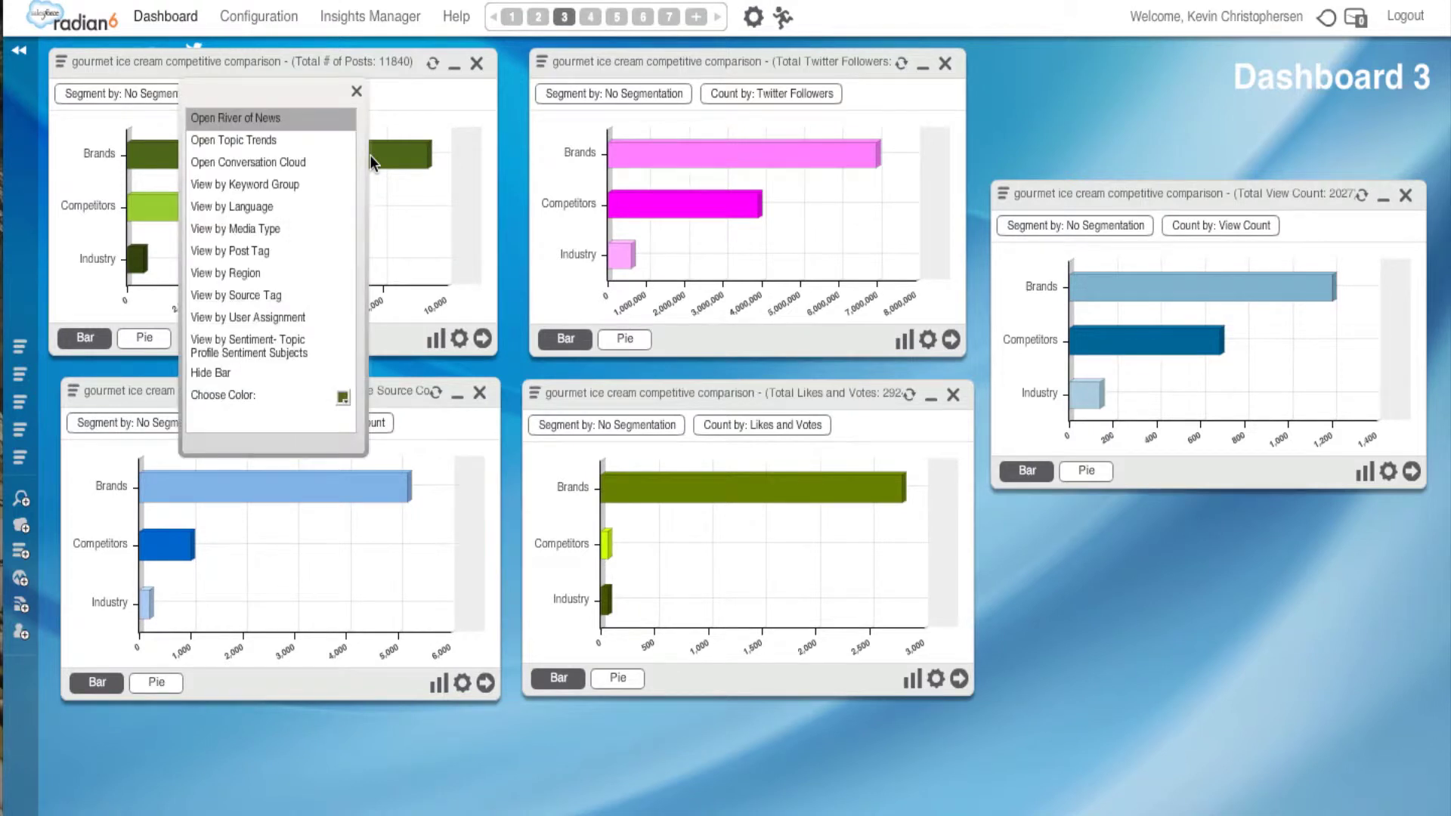
left_click(274, 121)
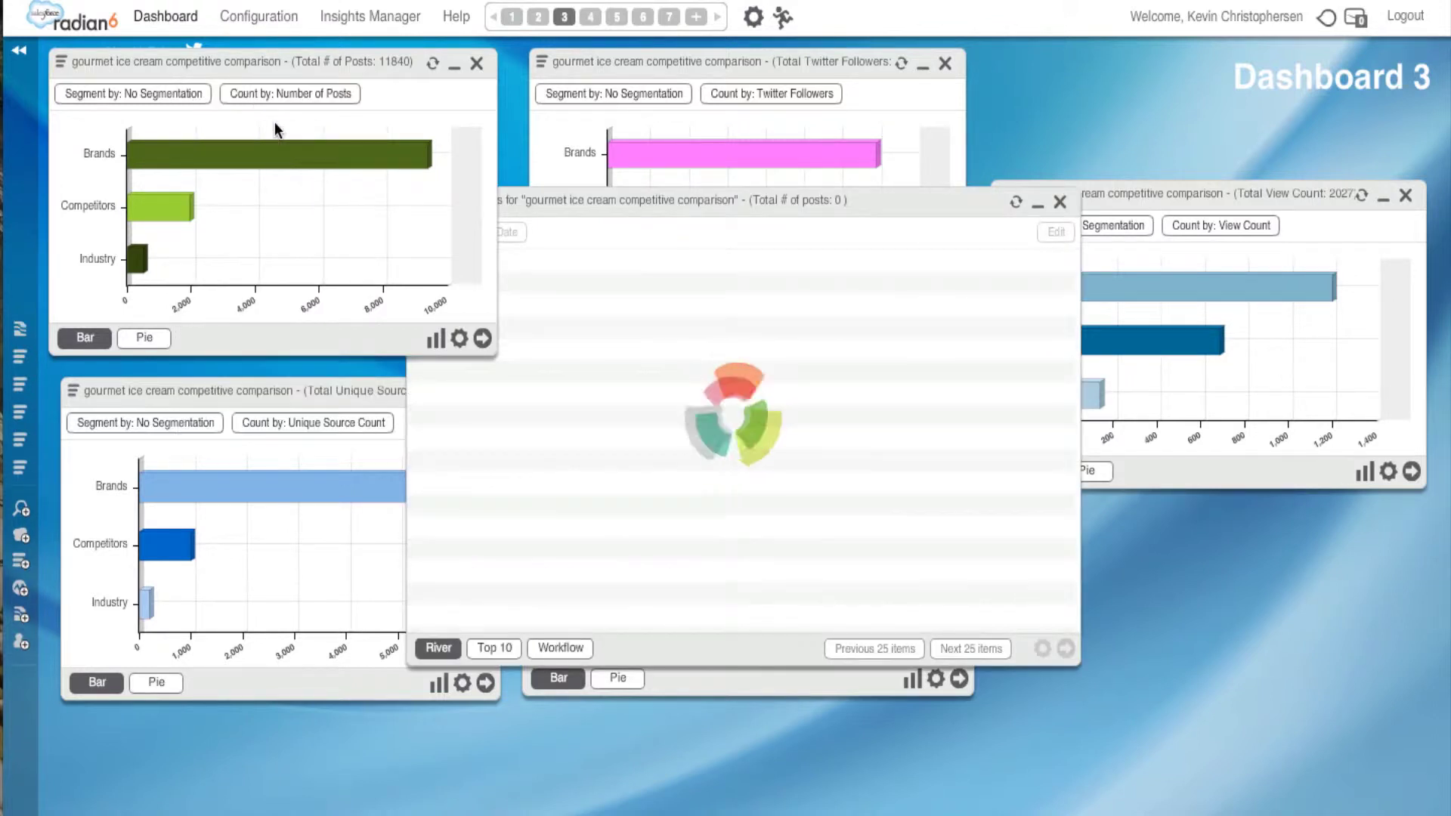
left_click_drag(656, 197, 604, 92)
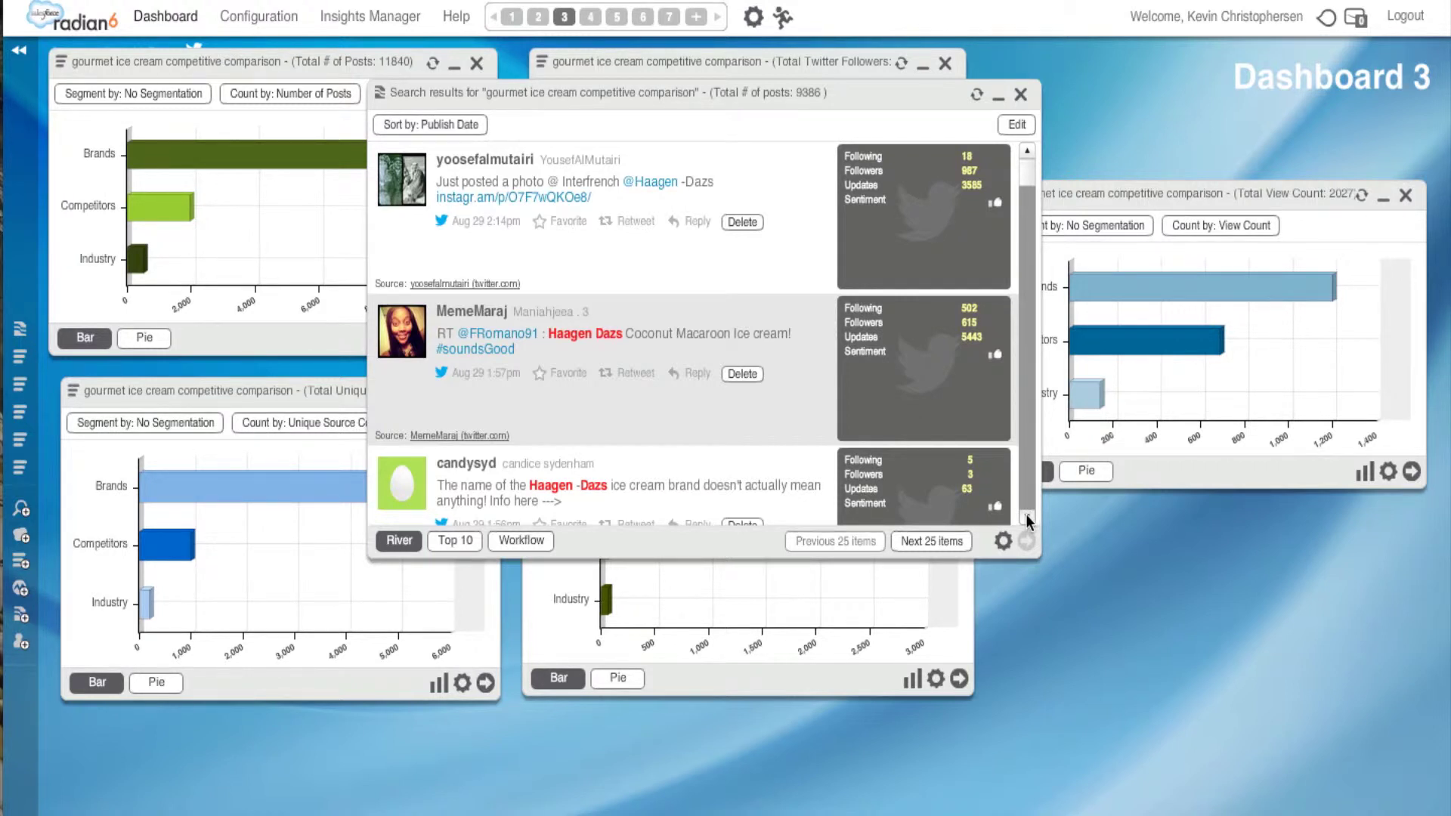
left_click(1026, 518)
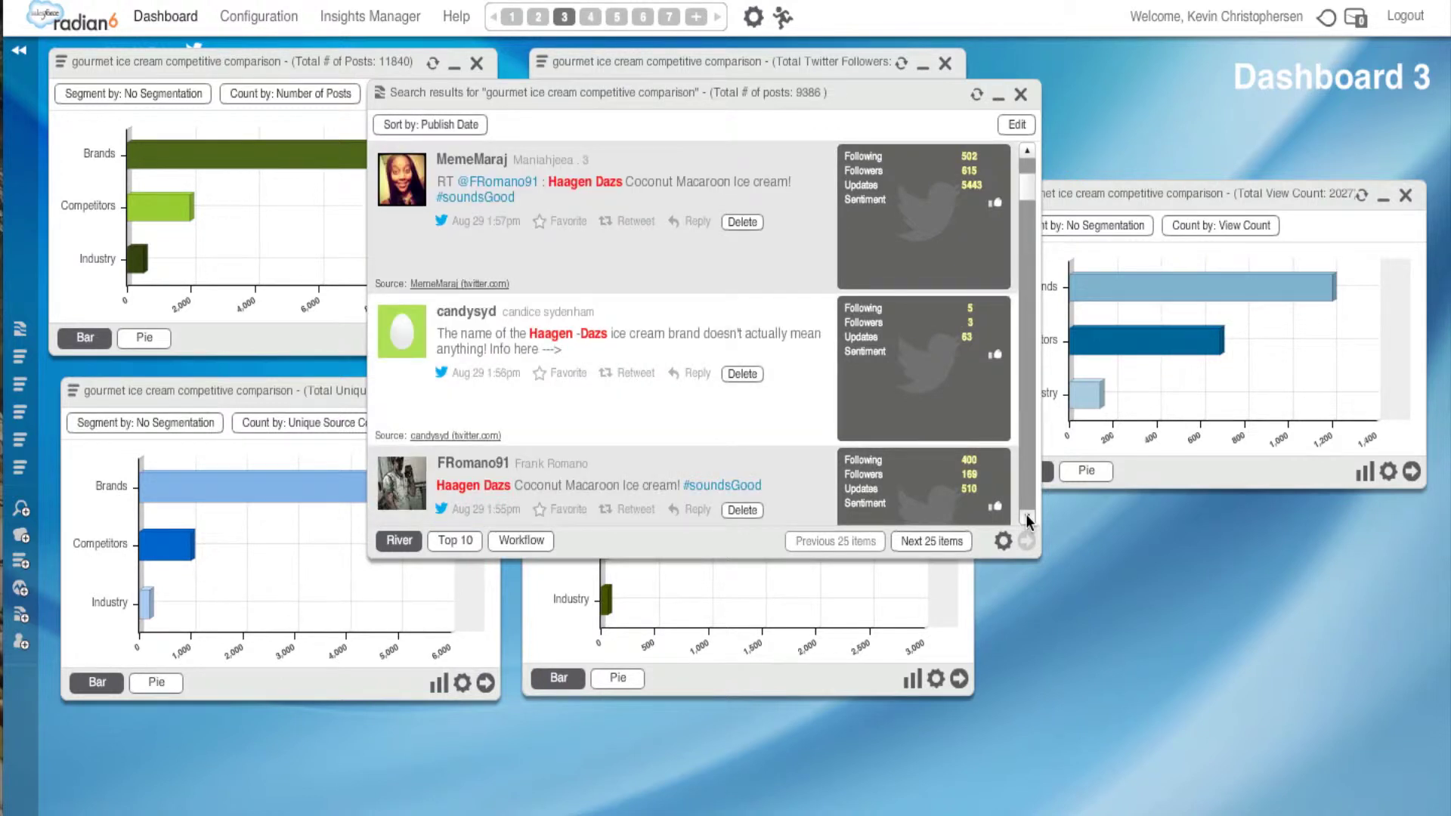
left_click(1027, 517)
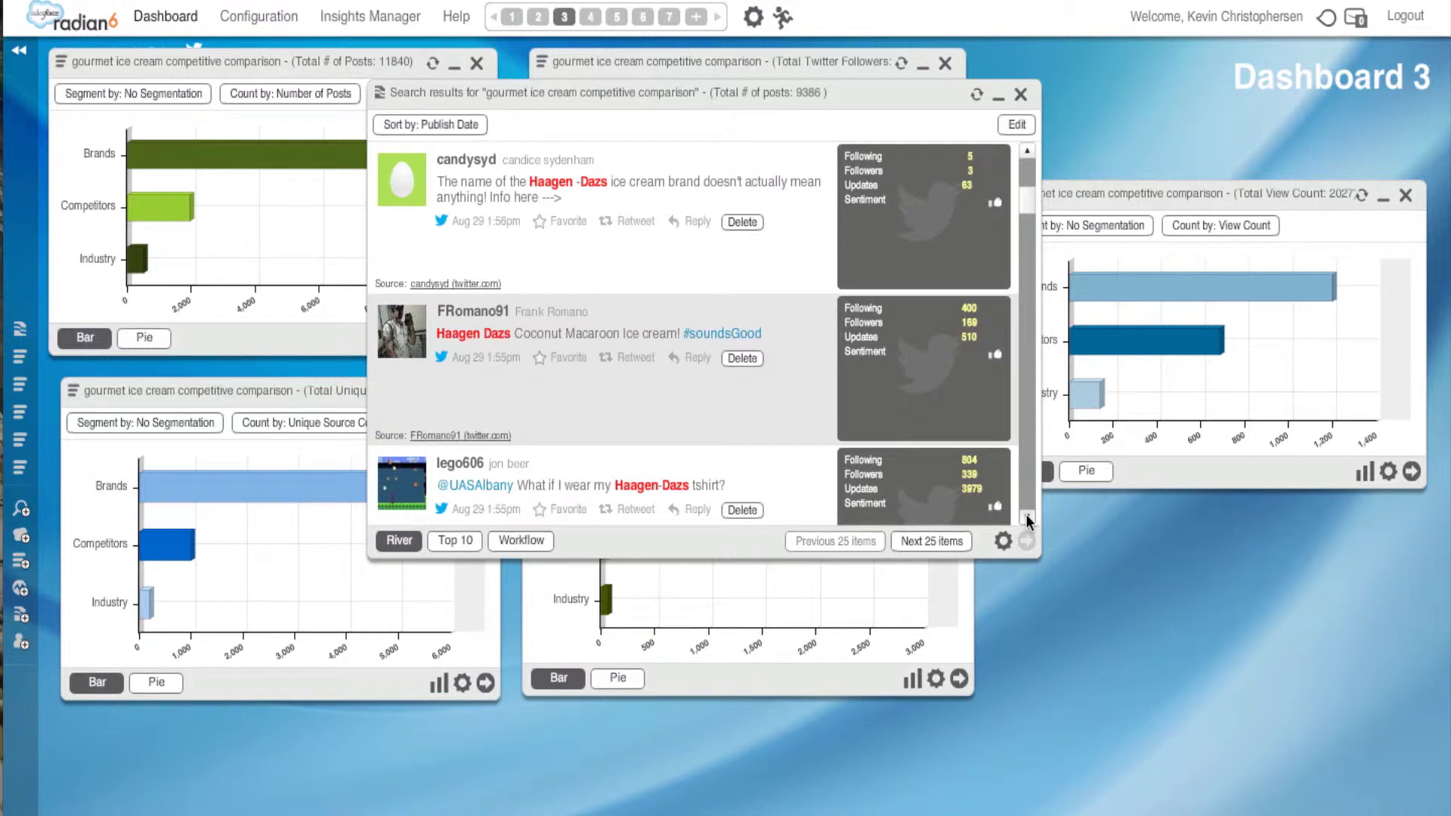
left_click(1027, 518)
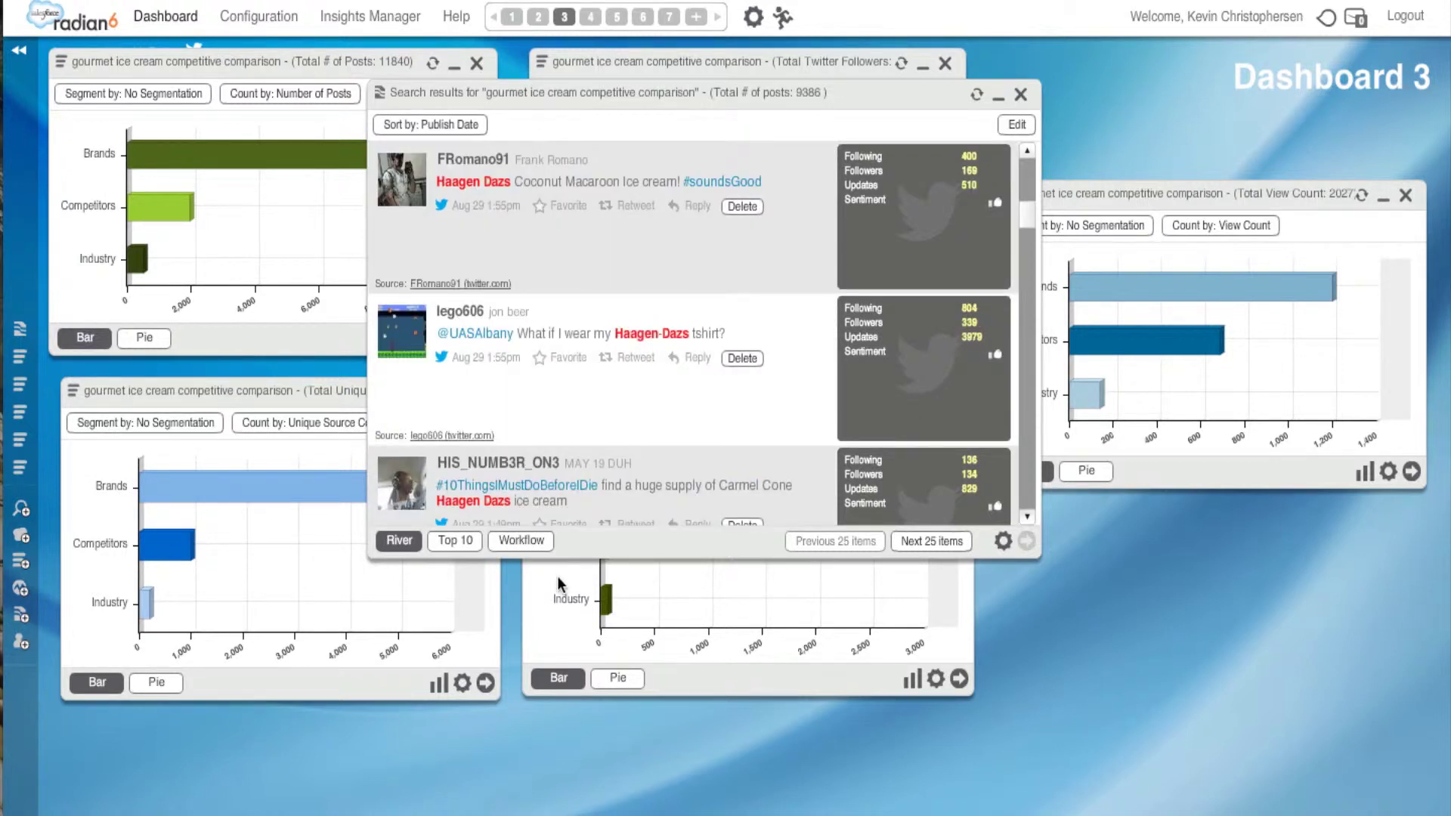
- Show the Brands top 10 posts by comment count and read the bar values, led by 257 comments
left_click(452, 541)
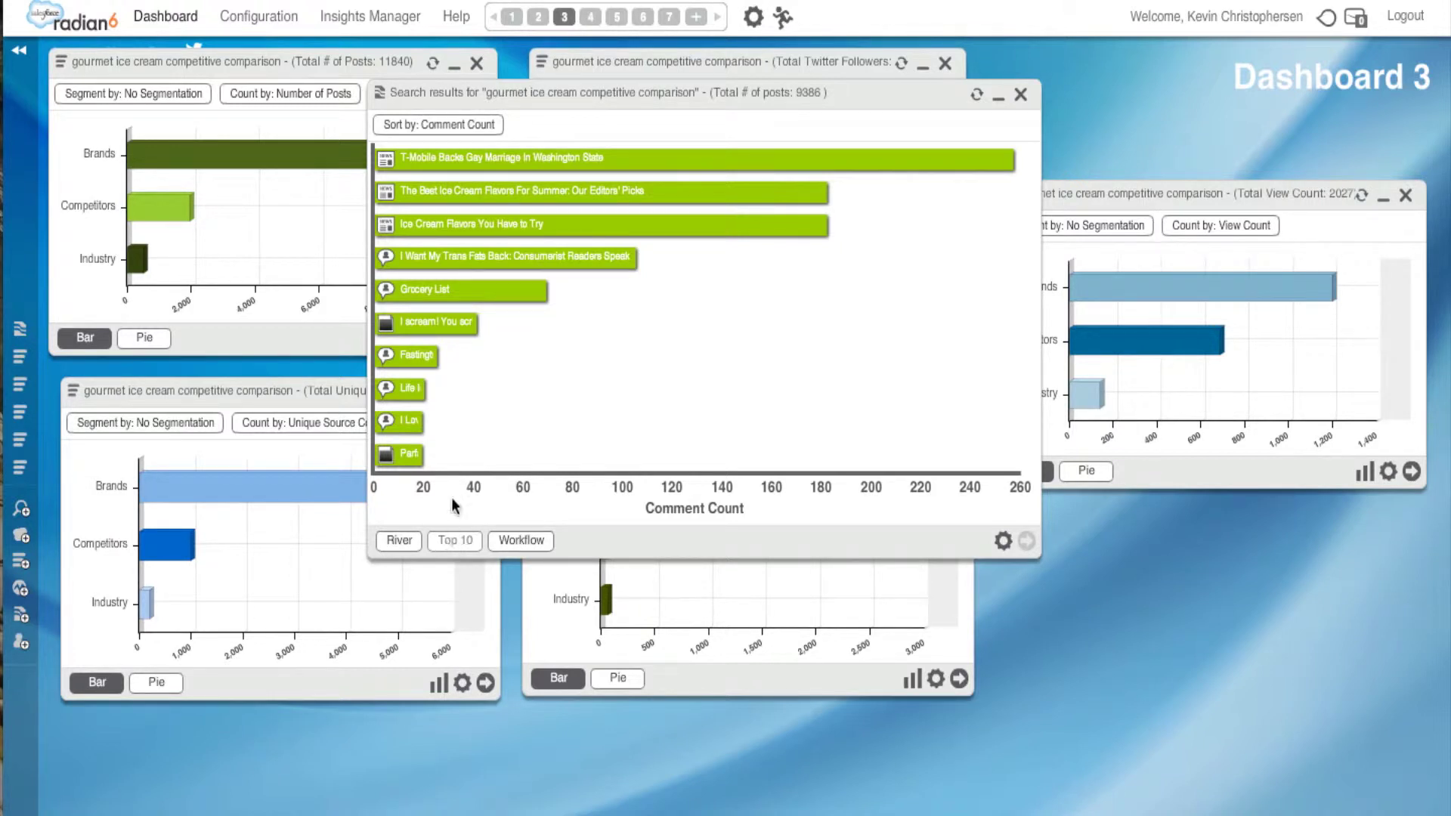
mouse_move(545, 295)
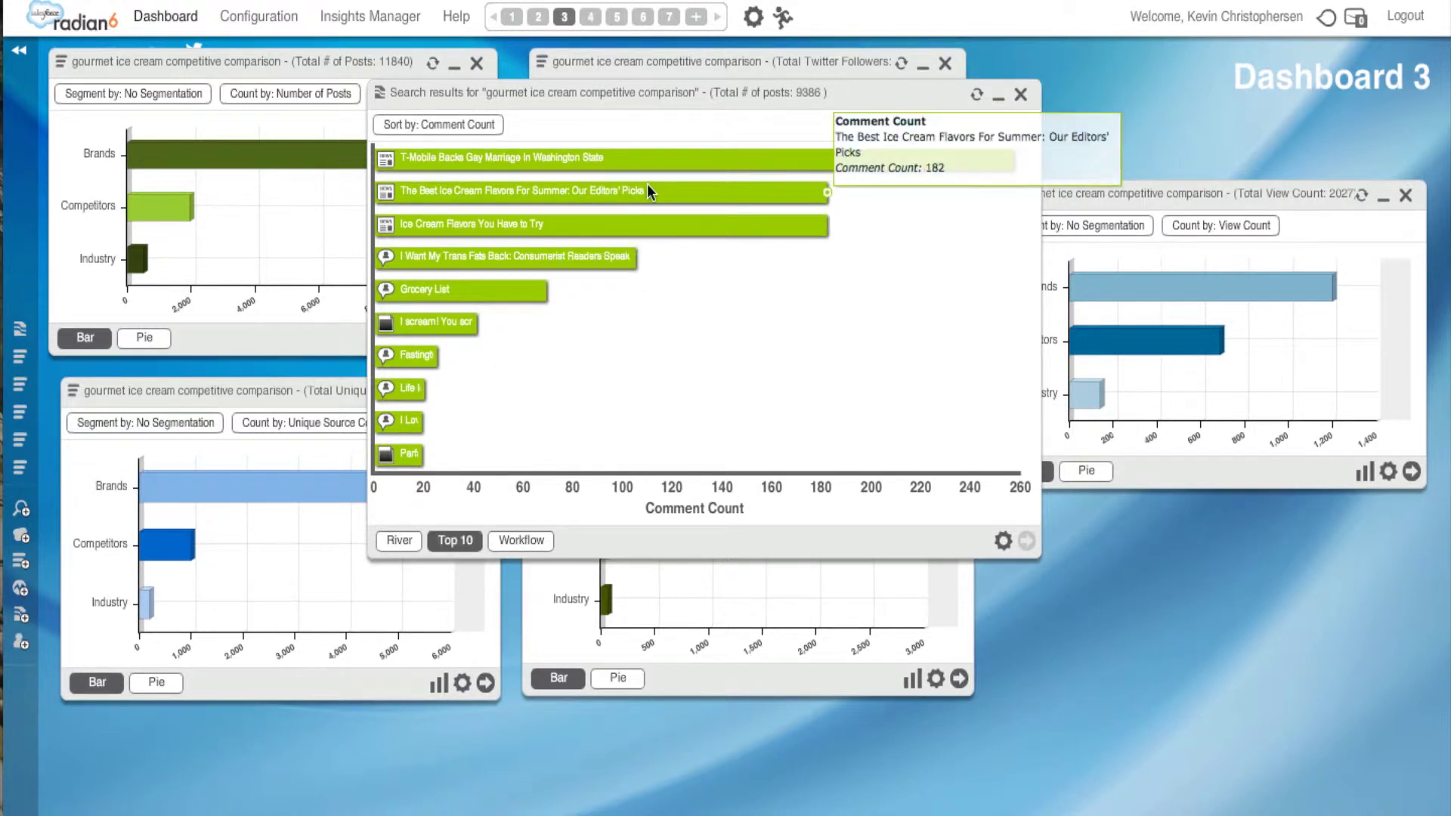
mouse_move(659, 166)
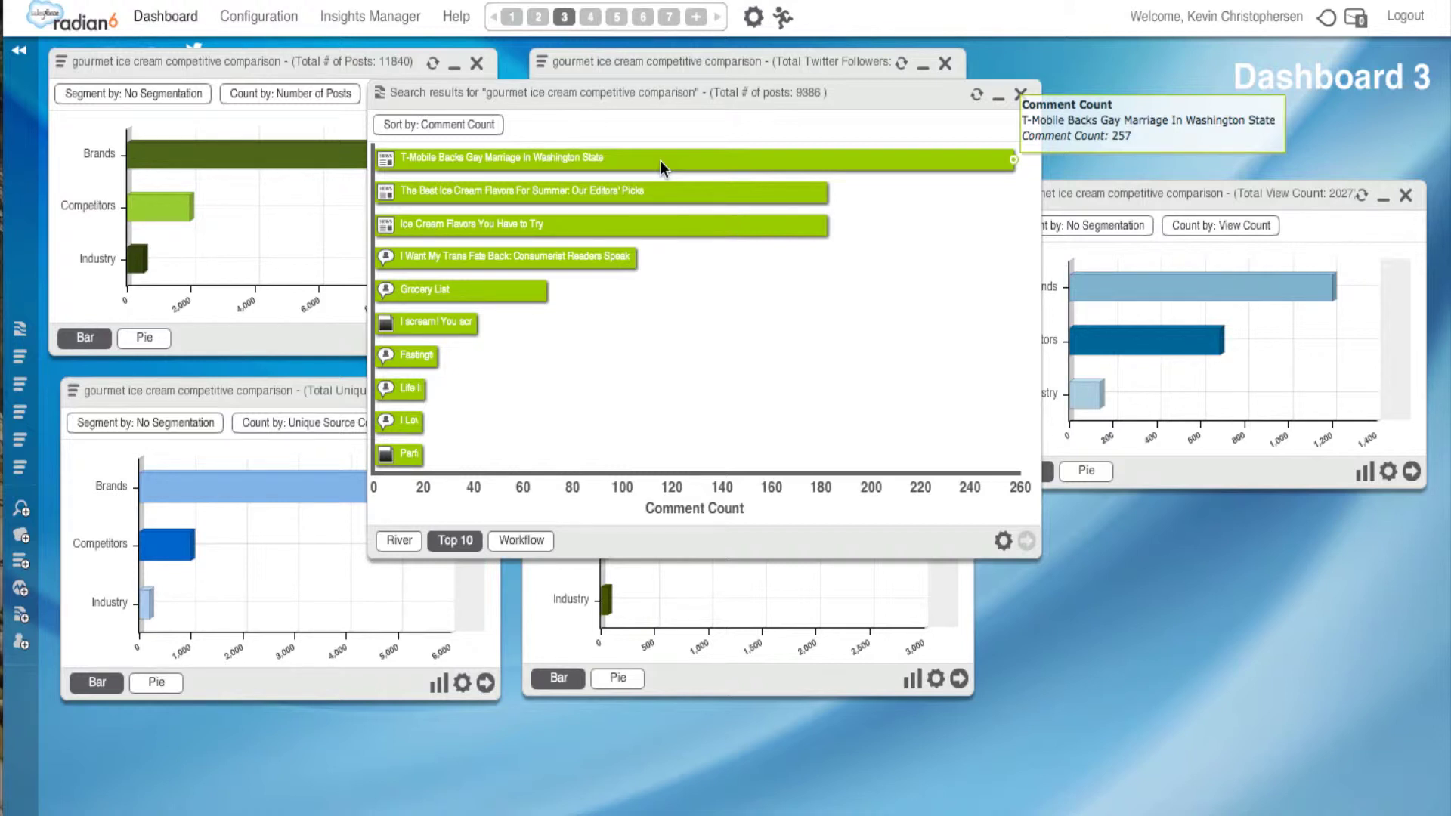
mouse_move(658, 204)
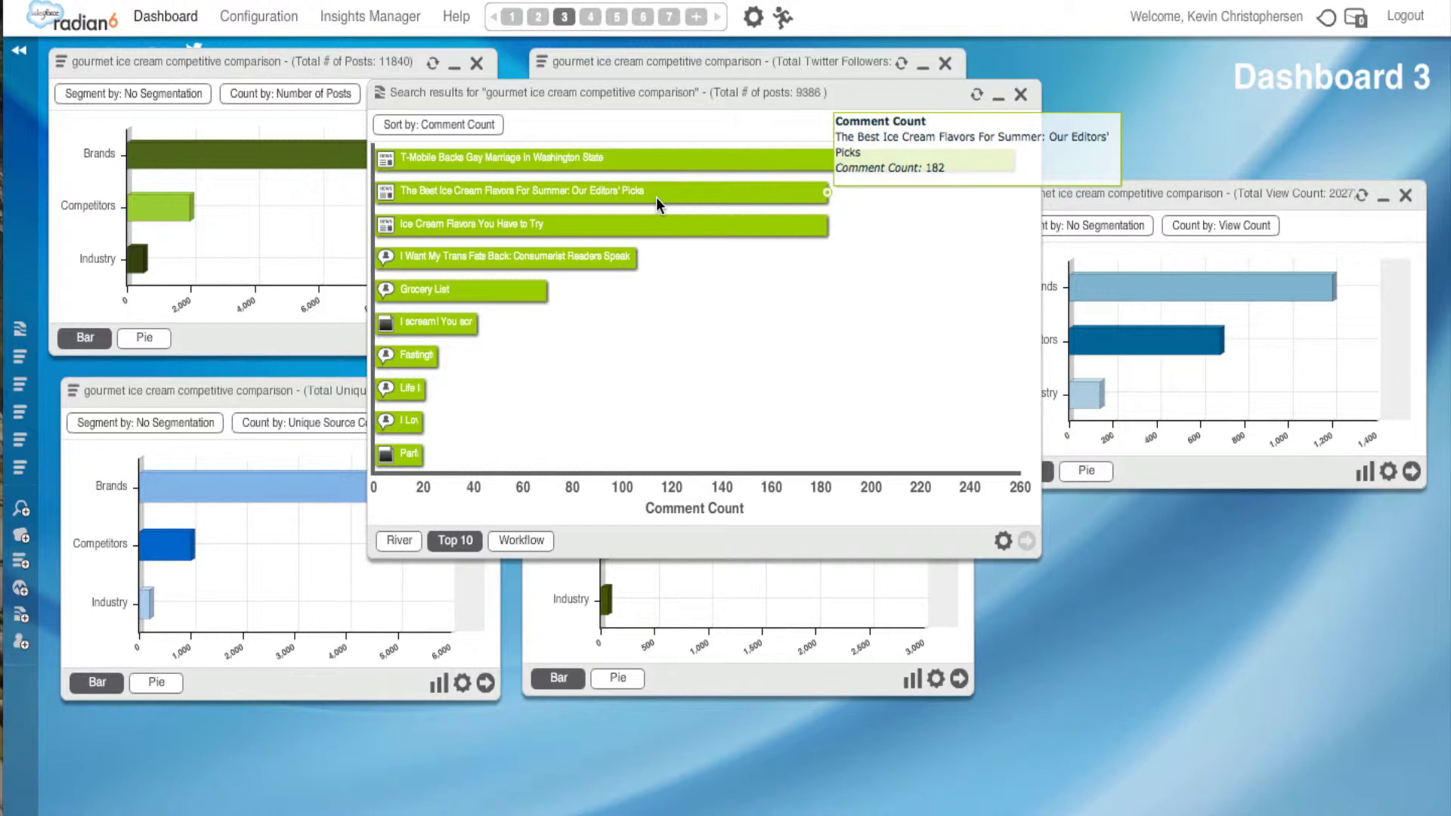
mouse_move(644, 233)
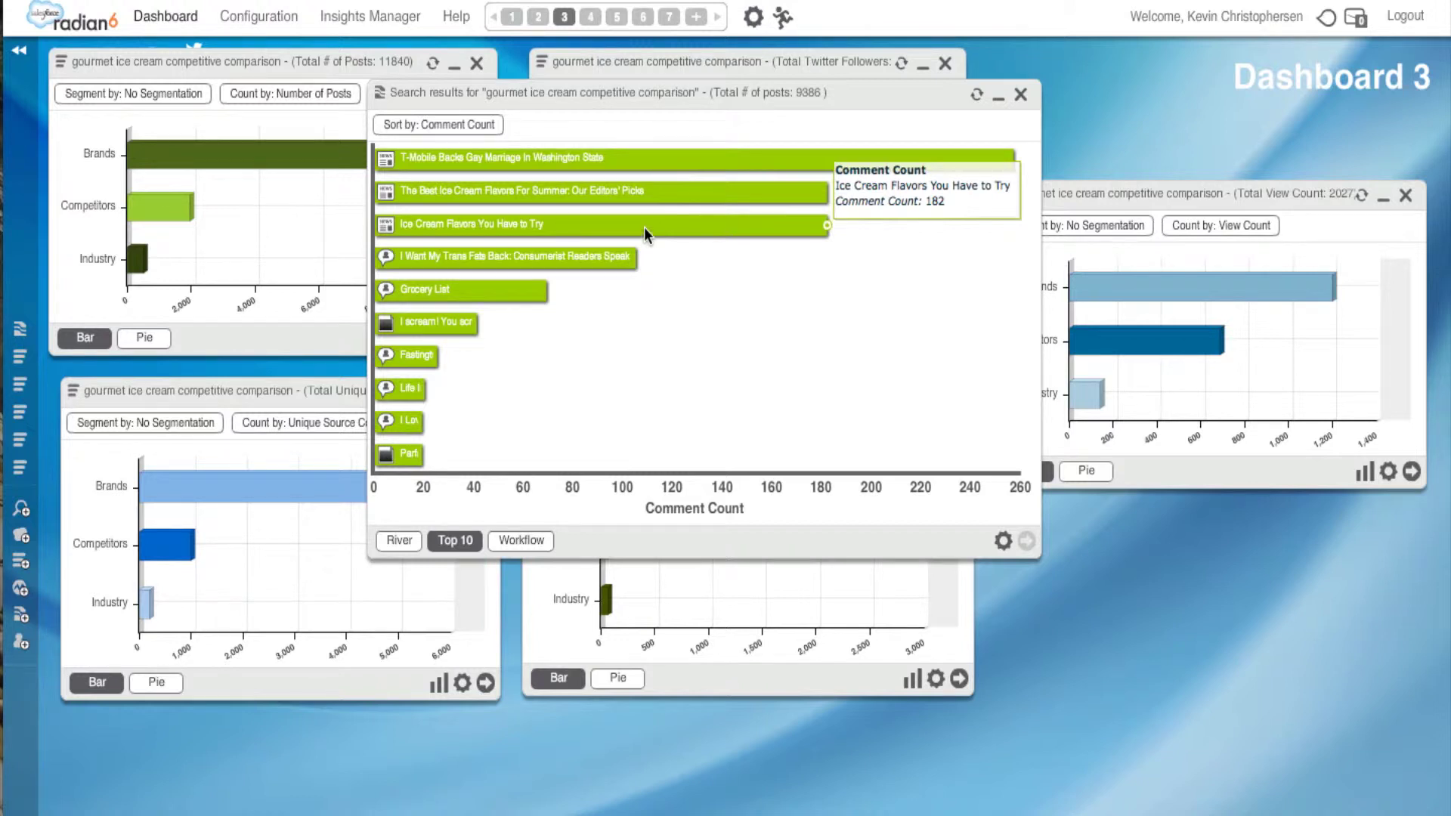
- View and close the 'Ice Cream Flavors You Have to Try' post details, then delete the results widget
left_click(643, 227)
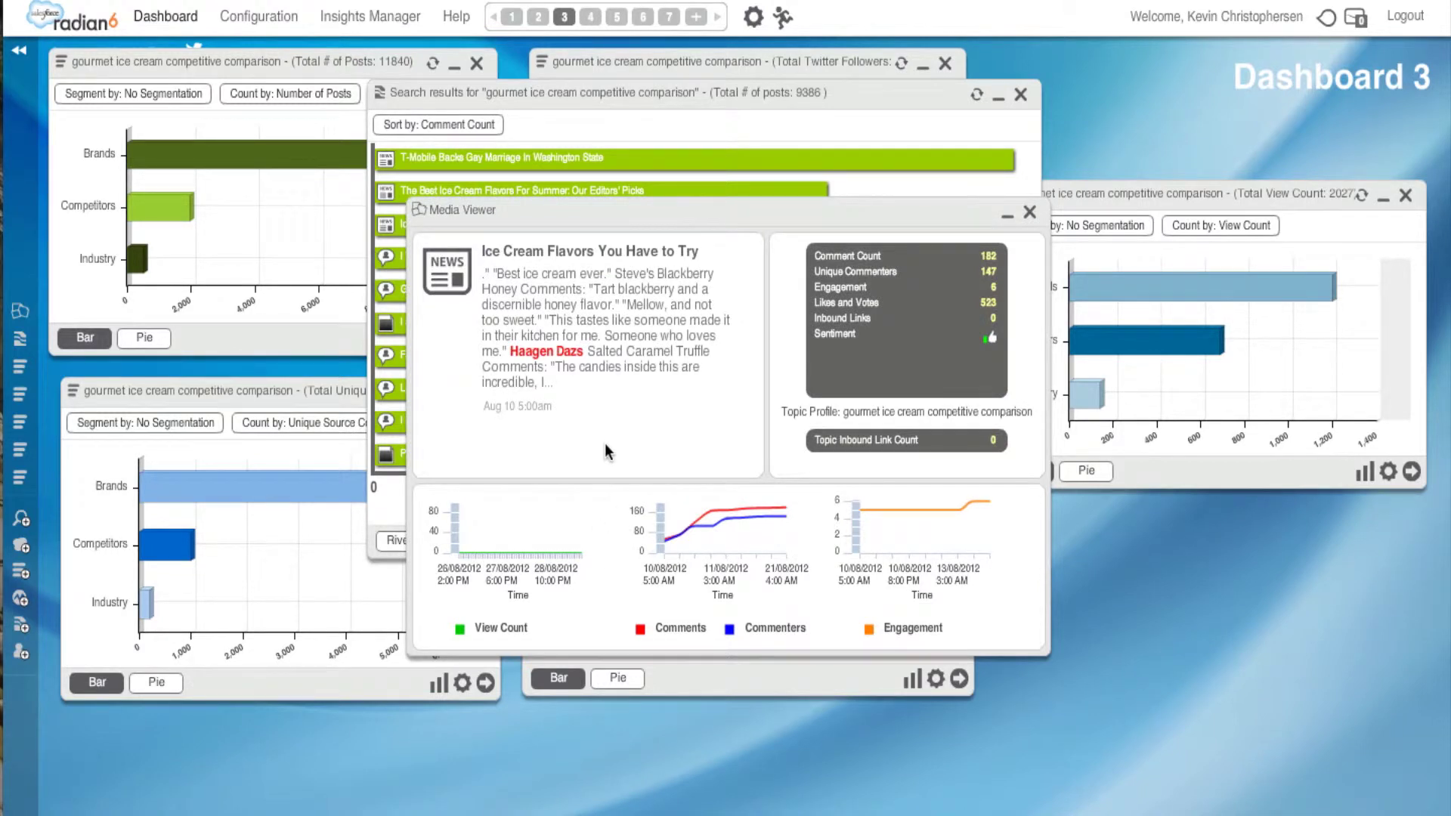
left_click(1031, 214)
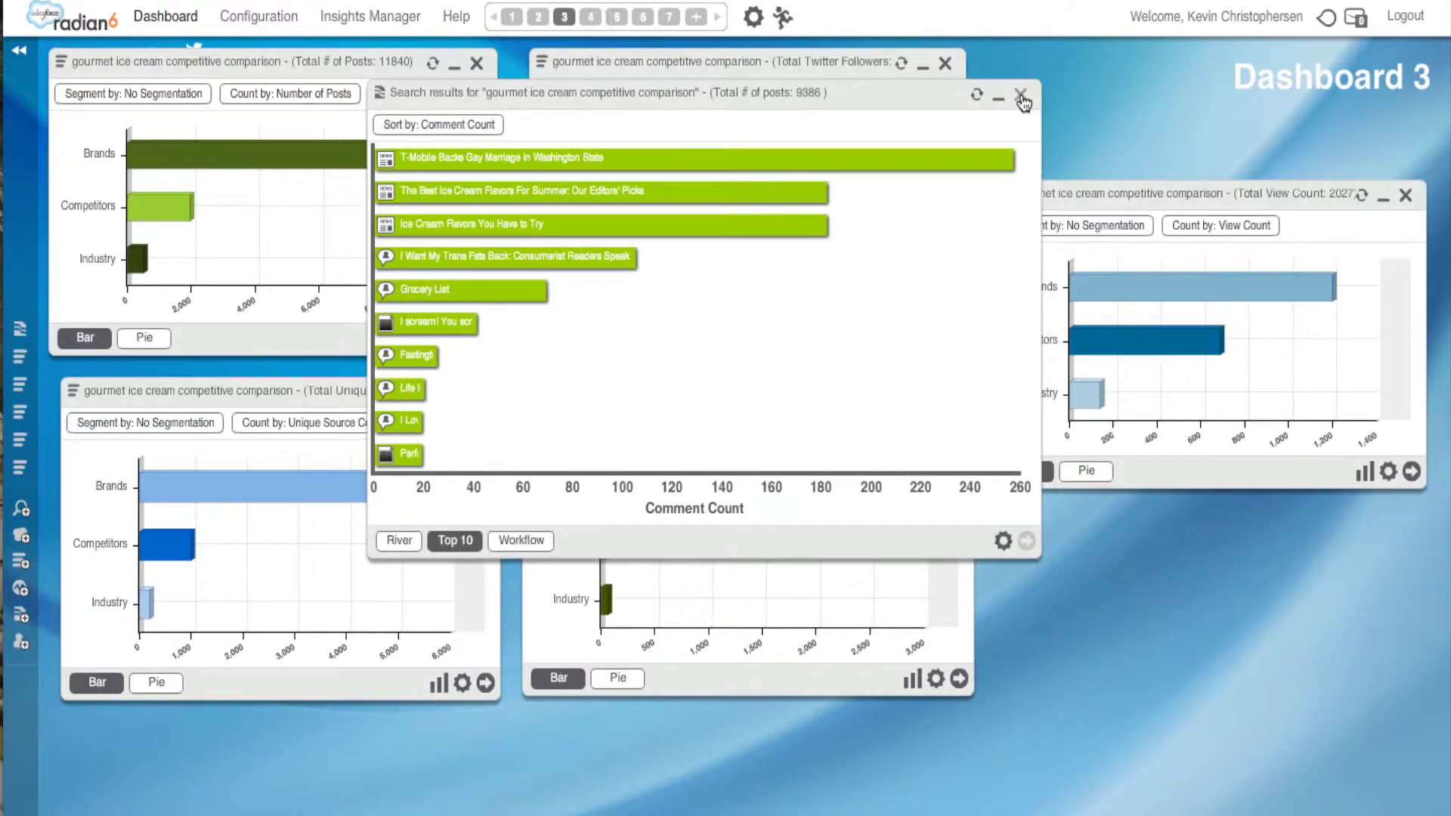
left_click(1021, 97)
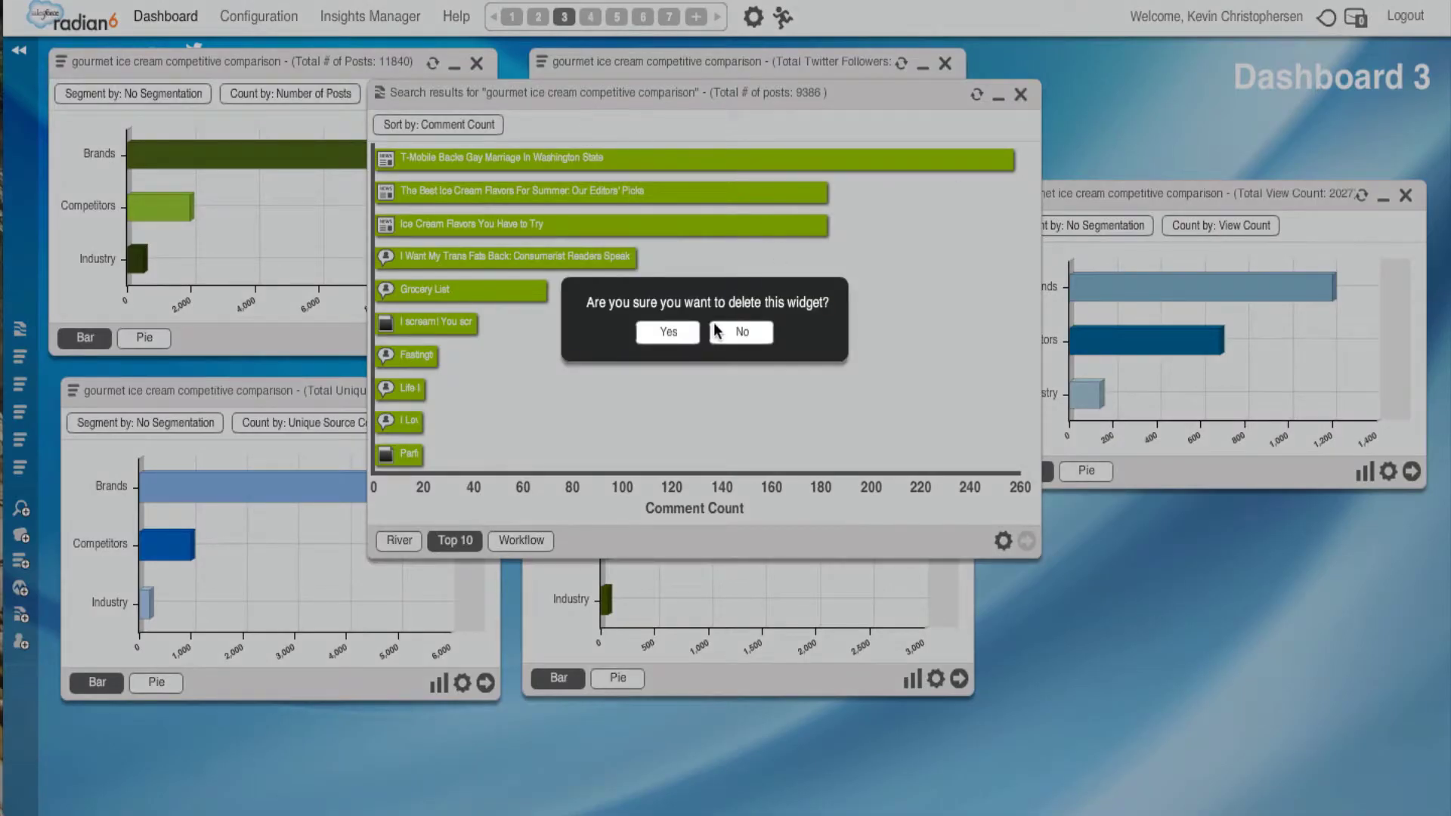
left_click(676, 329)
mouse_move(164, 212)
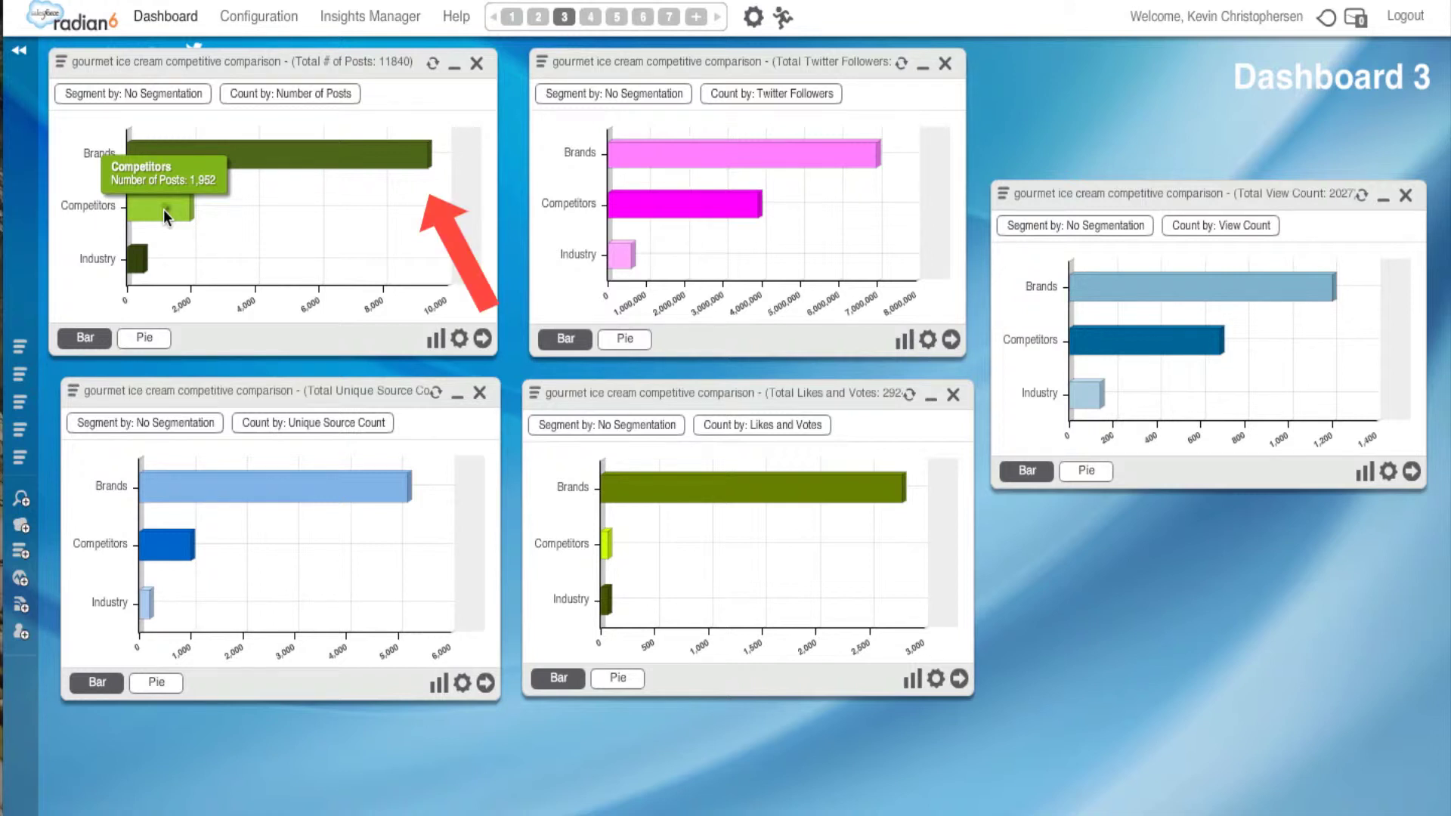
mouse_move(238, 149)
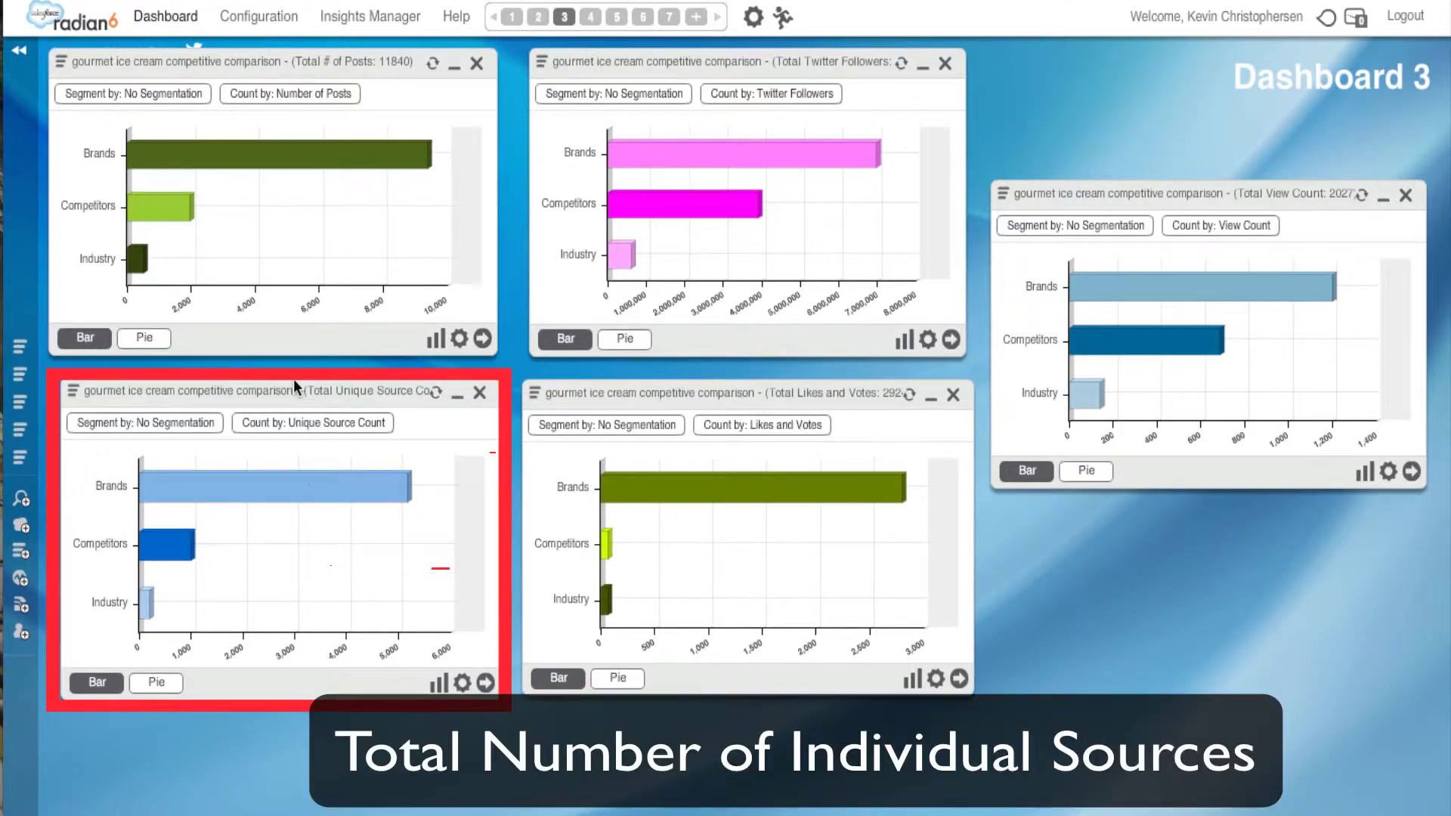
mouse_move(304, 484)
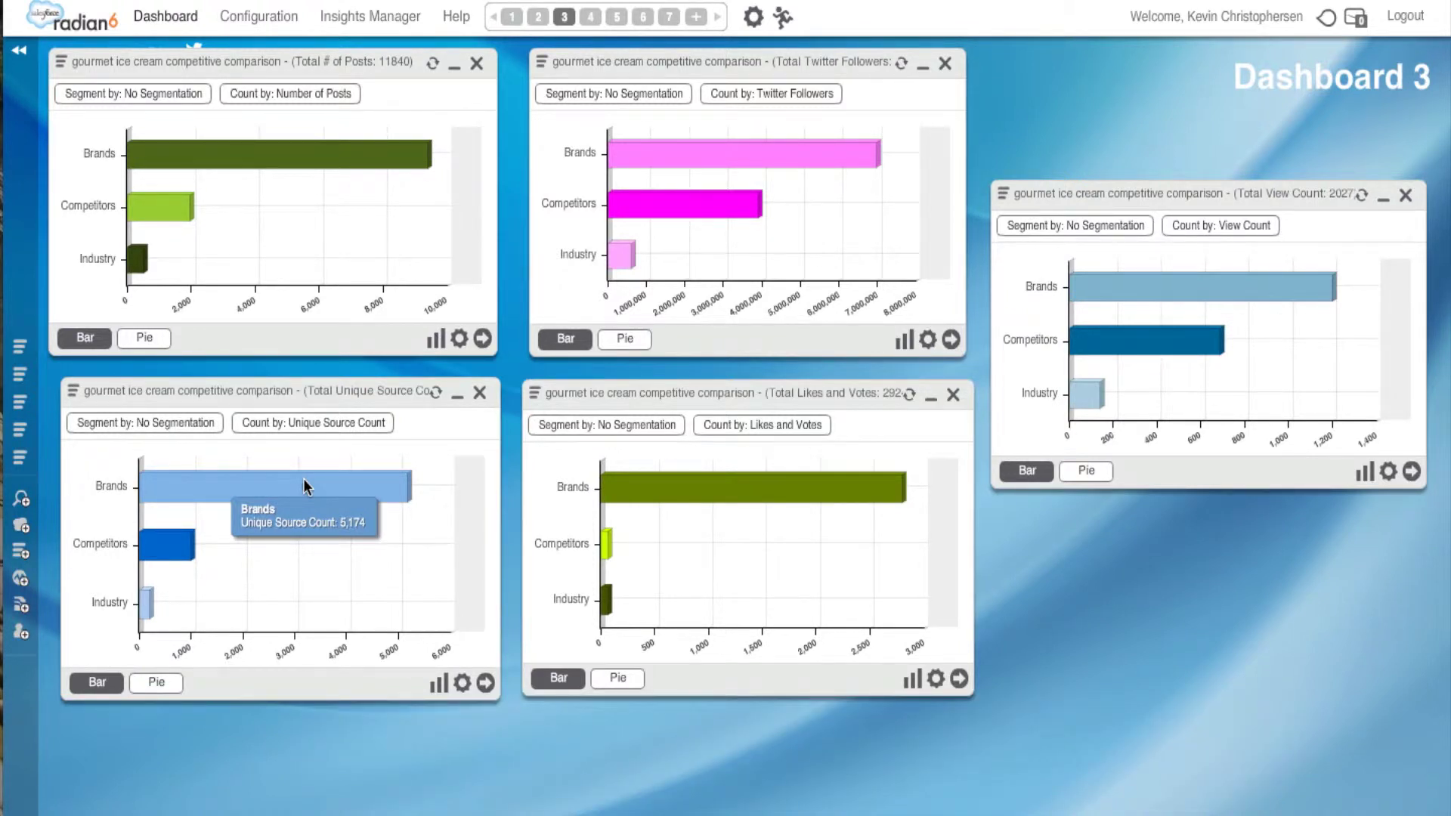
mouse_move(168, 550)
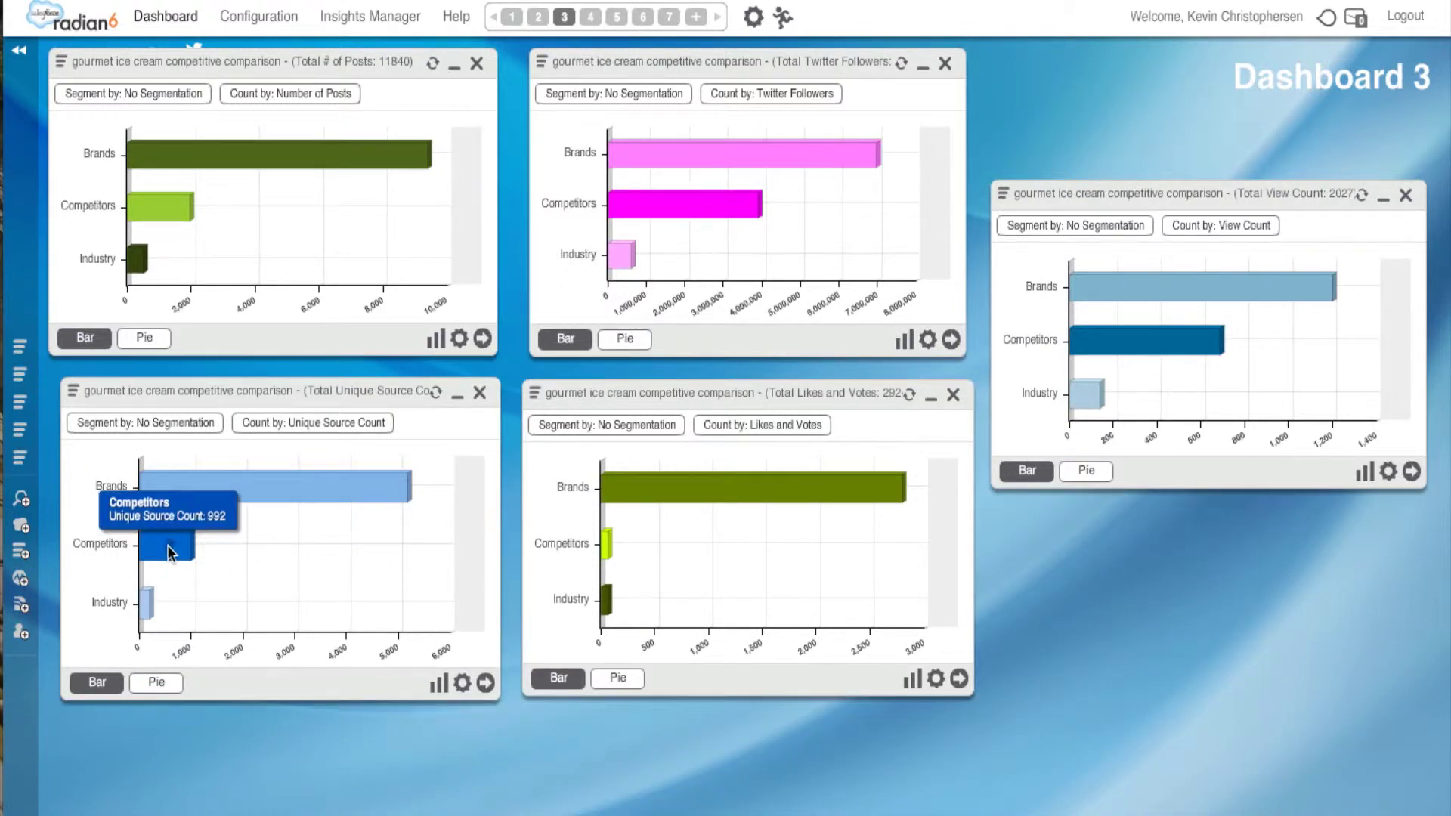
- Open a conversation cloud from the Brands bar of the Unique Source Count chart
left_click(279, 492)
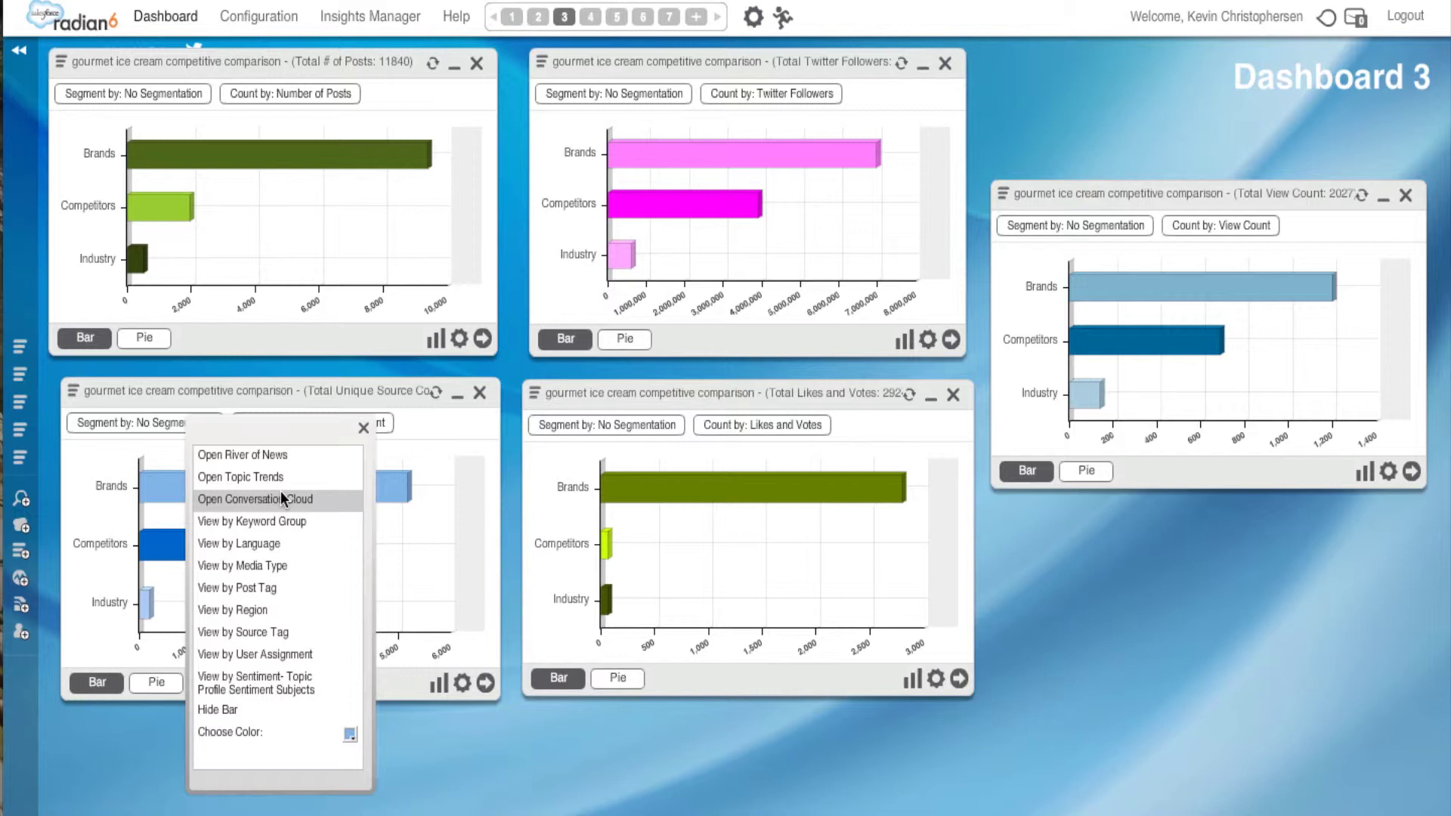
left_click(255, 499)
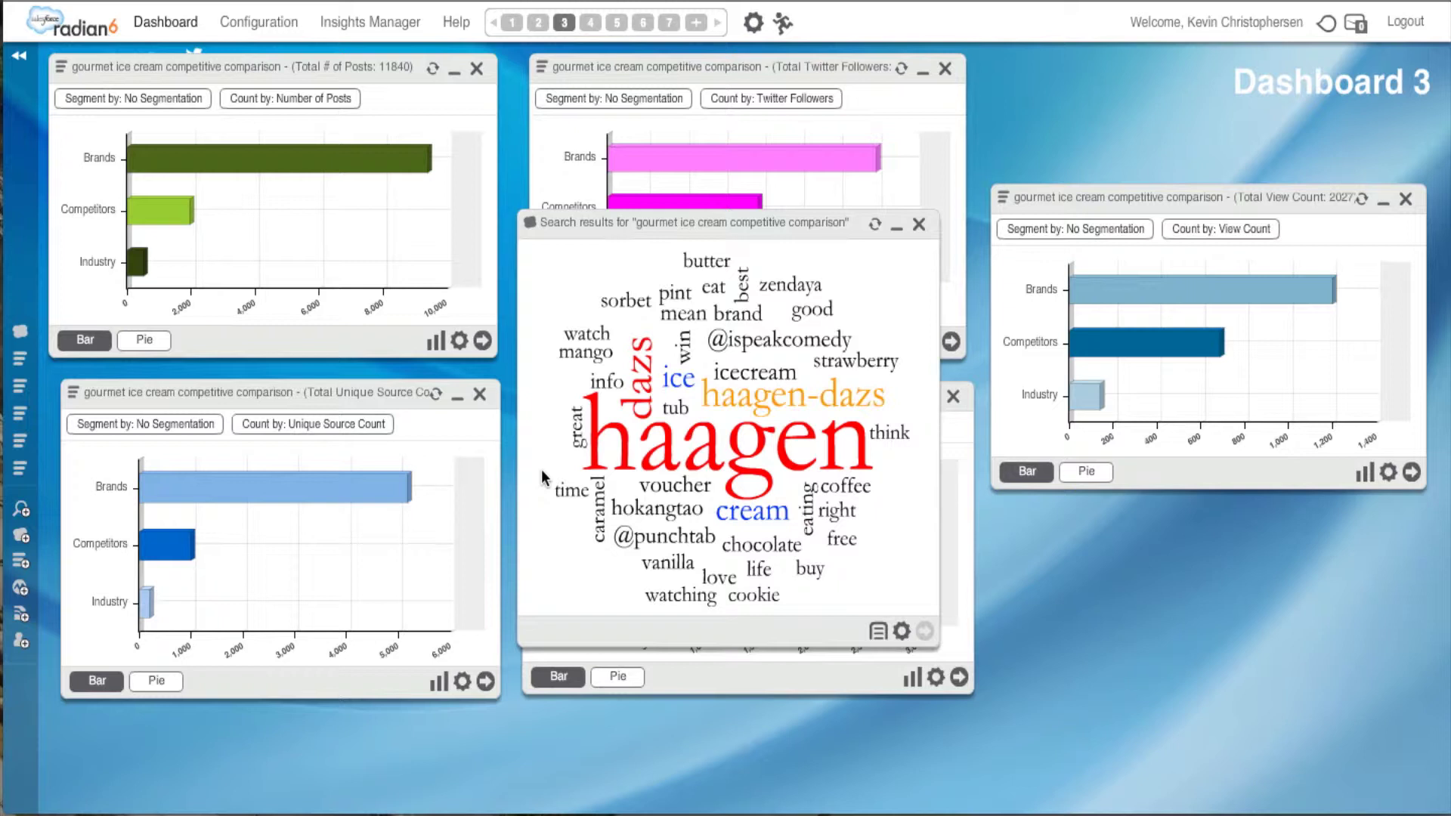
left_click(671, 598)
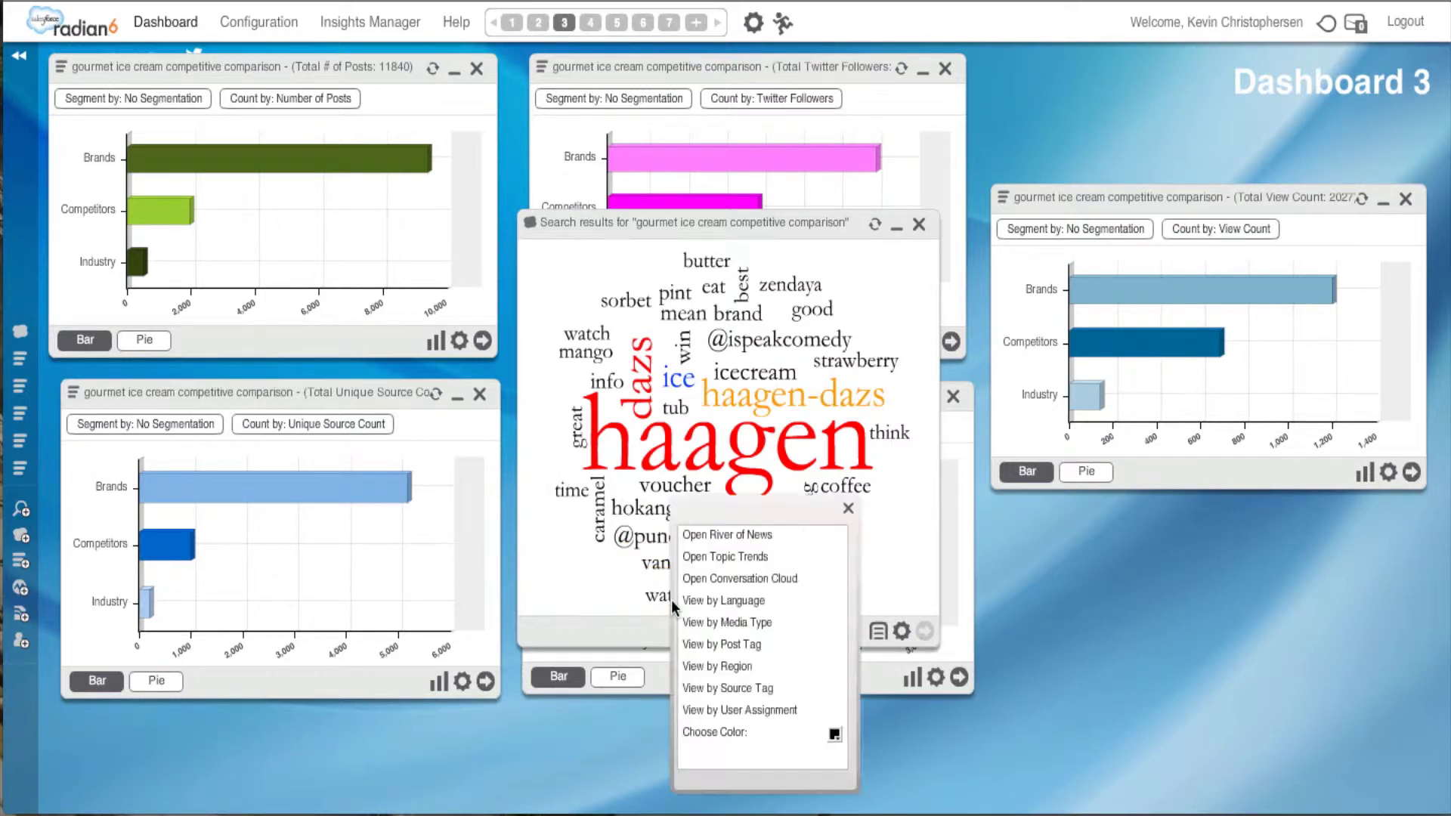
left_click(729, 538)
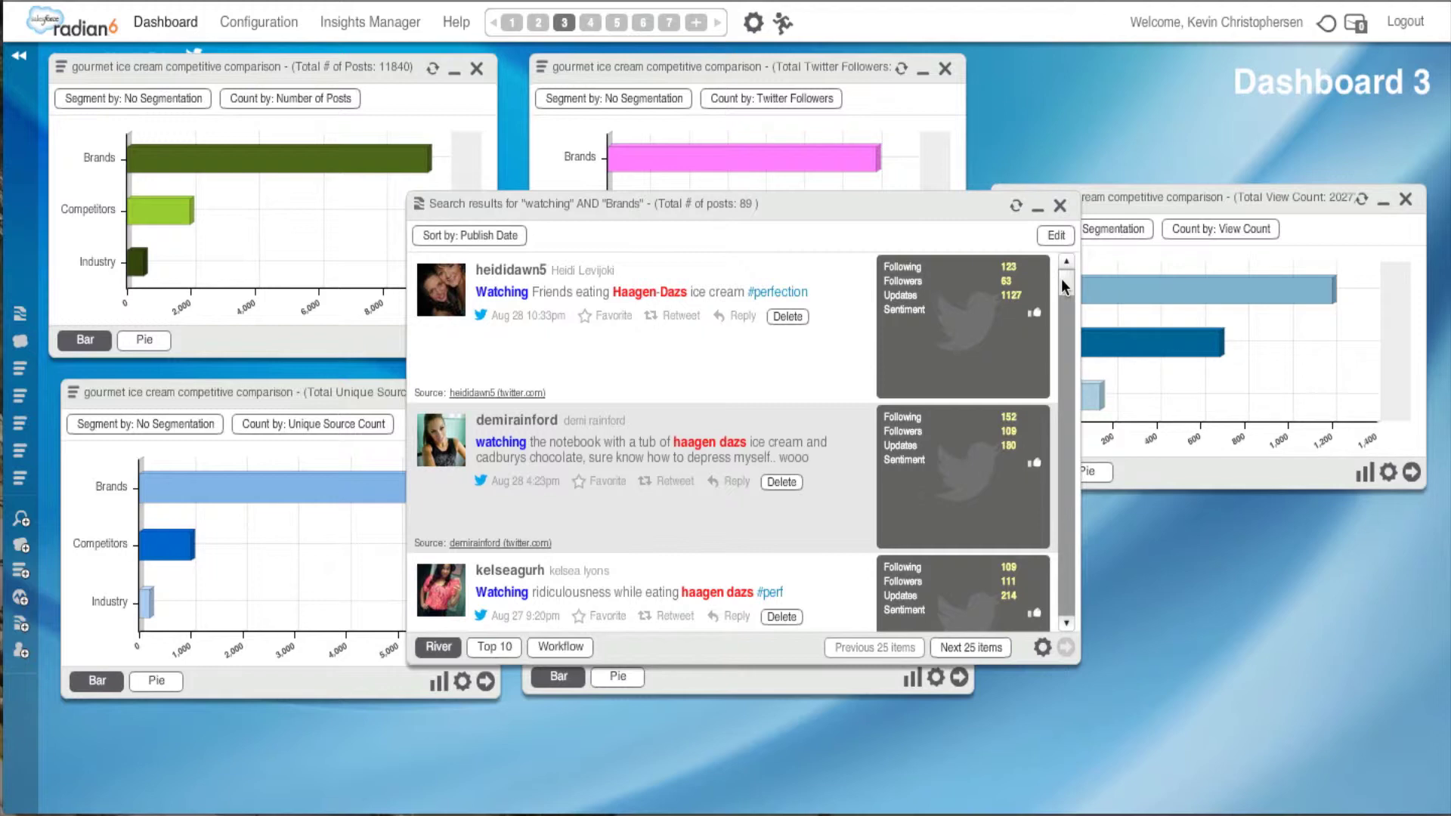
left_click(1061, 207)
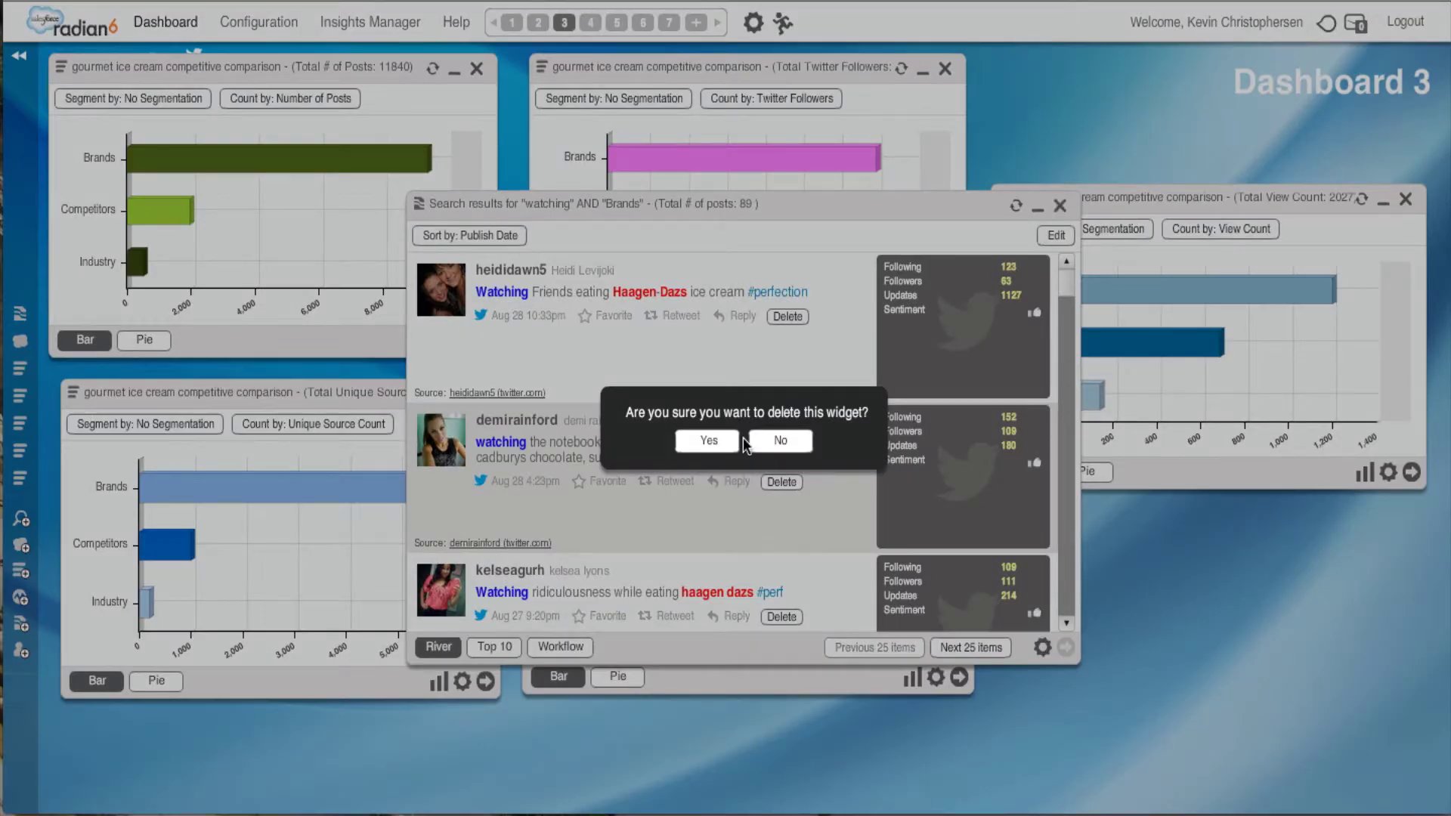
left_click(714, 441)
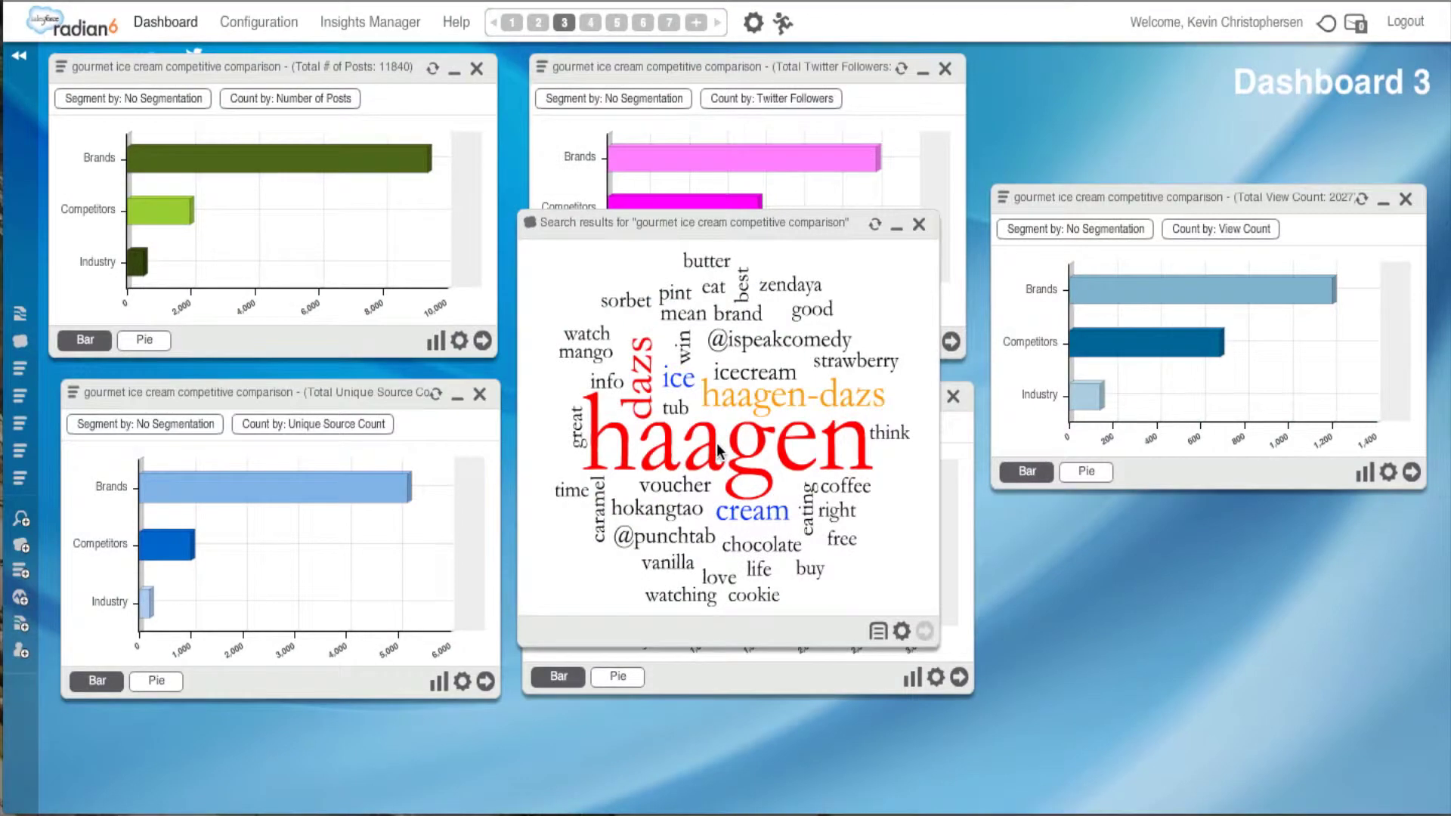
- Delete the Brands conversation cloud widget from Dashboard 3
left_click(920, 224)
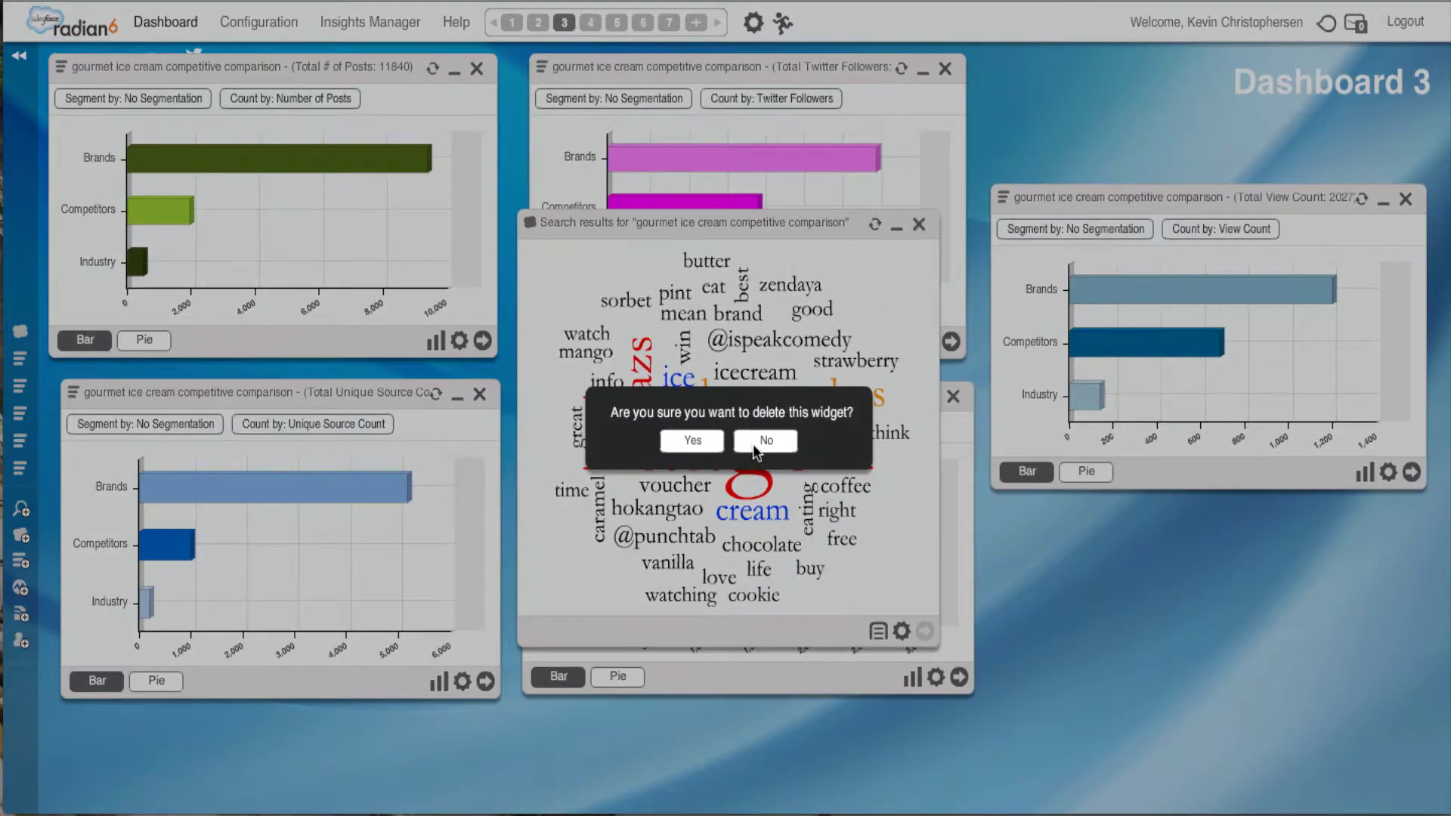
left_click(707, 443)
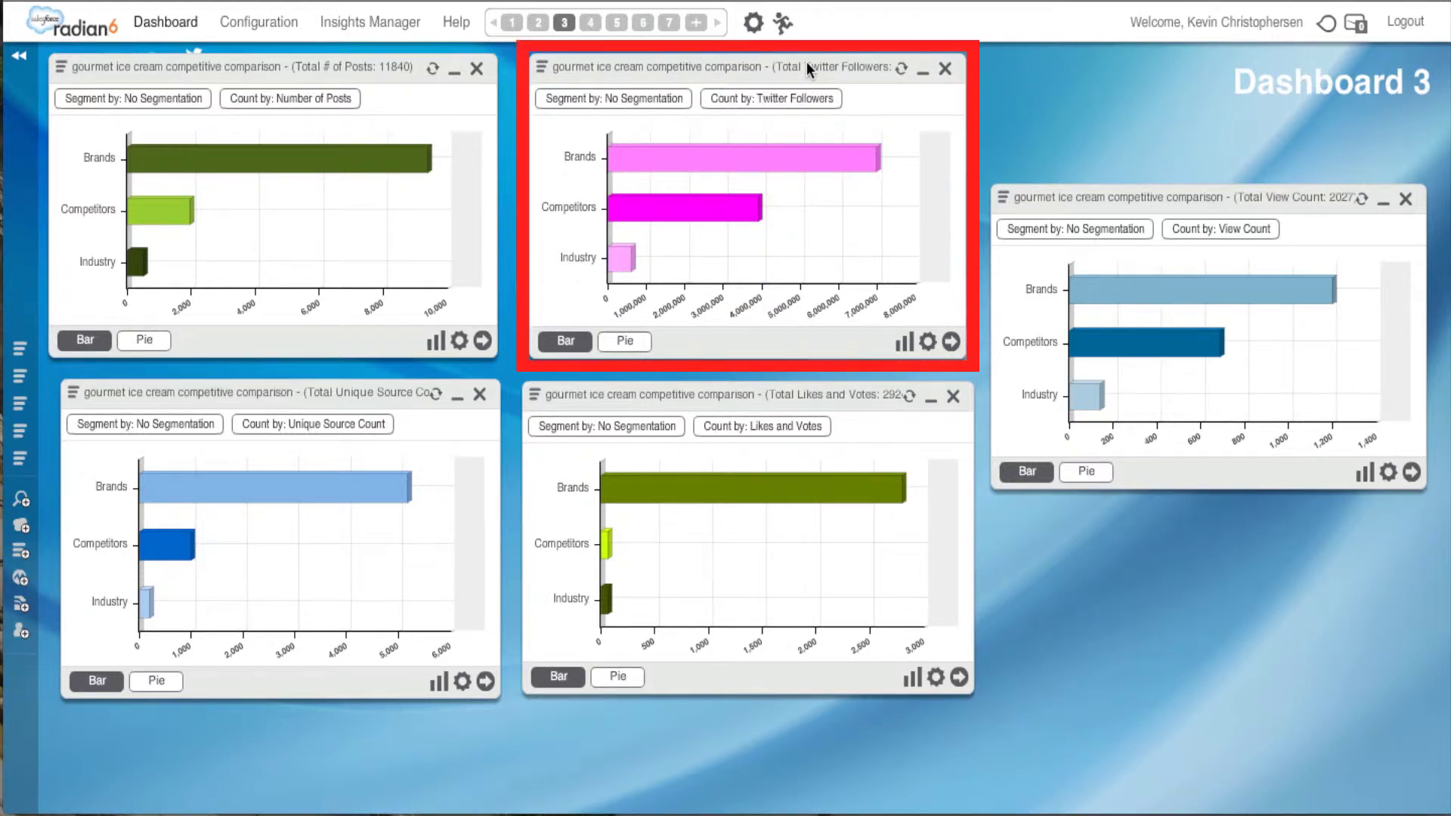
mouse_move(833, 158)
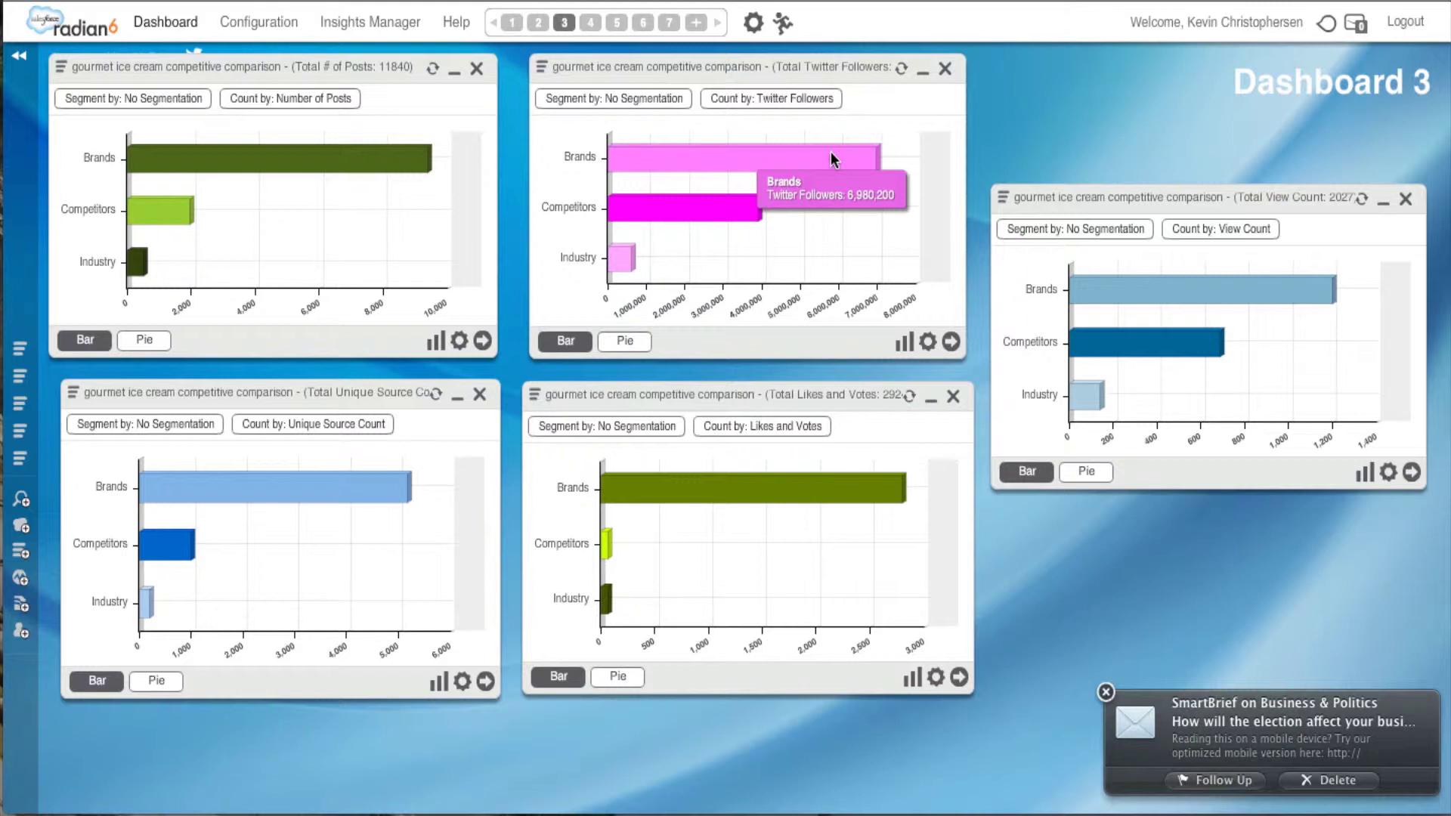
- Open the river of news for the Competitors Twitter Followers bar's 1,952 posts and scroll down
mouse_move(711, 212)
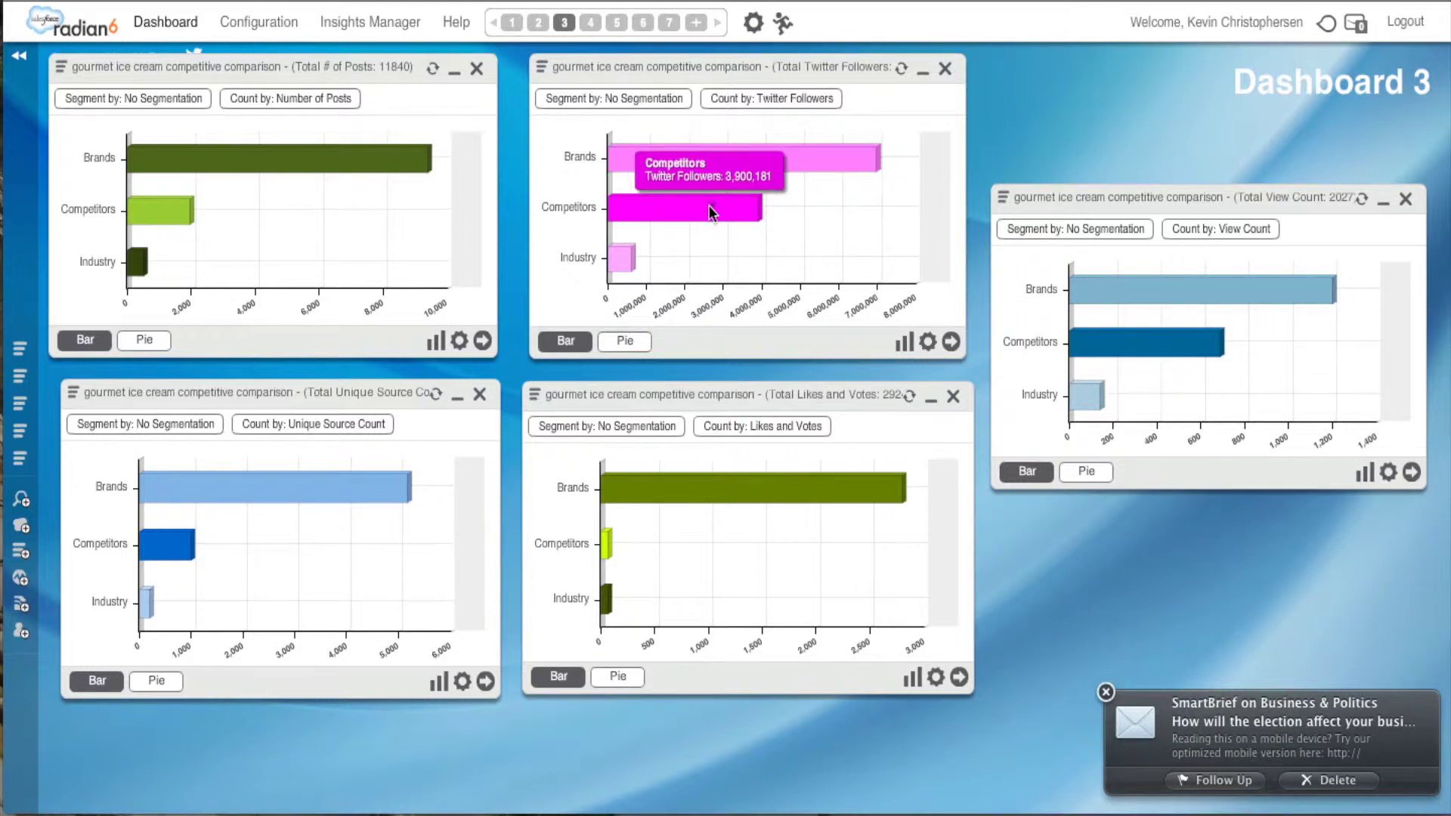
left_click(708, 209)
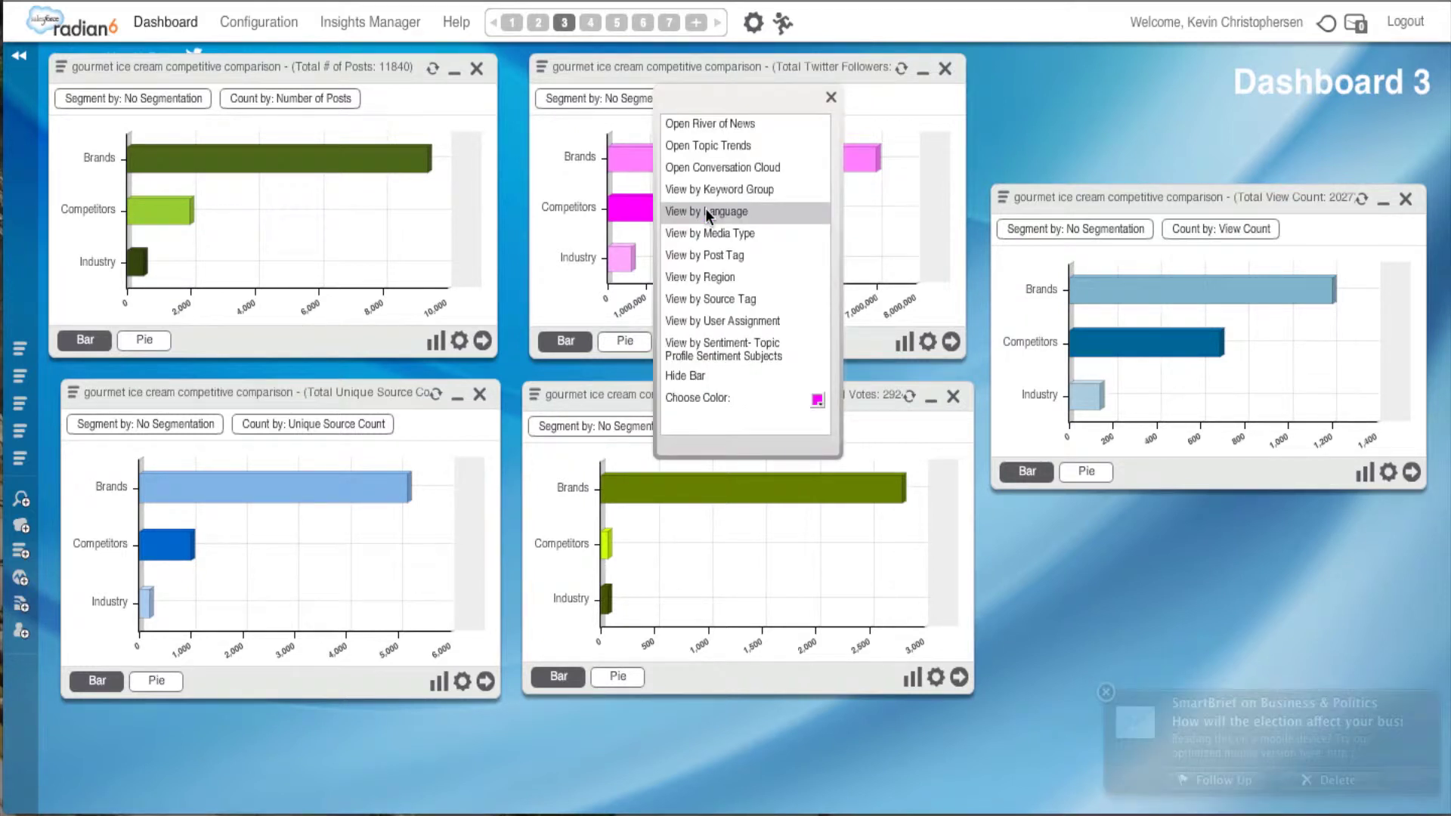
left_click(724, 125)
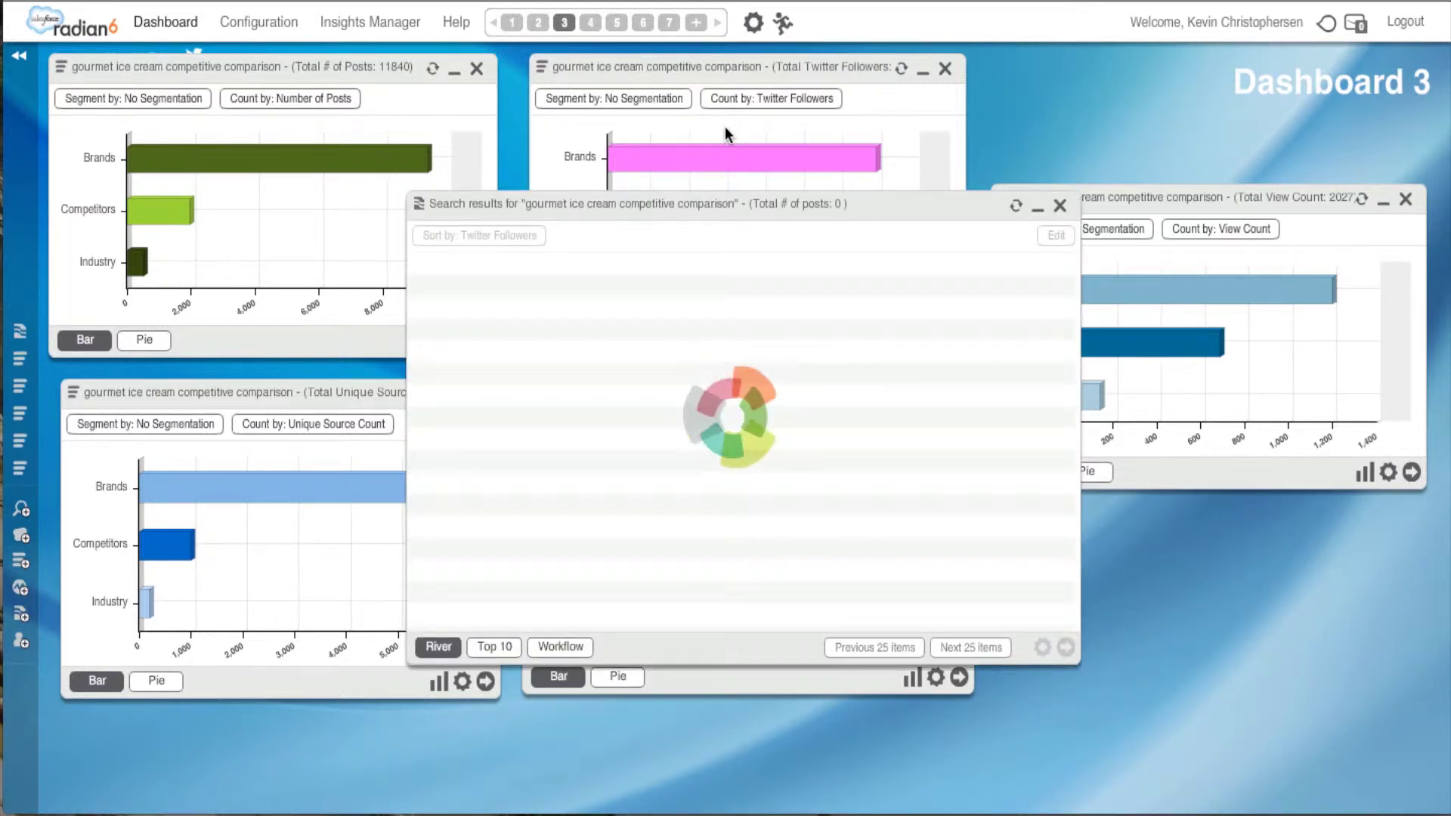
left_click_drag(652, 197, 642, 197)
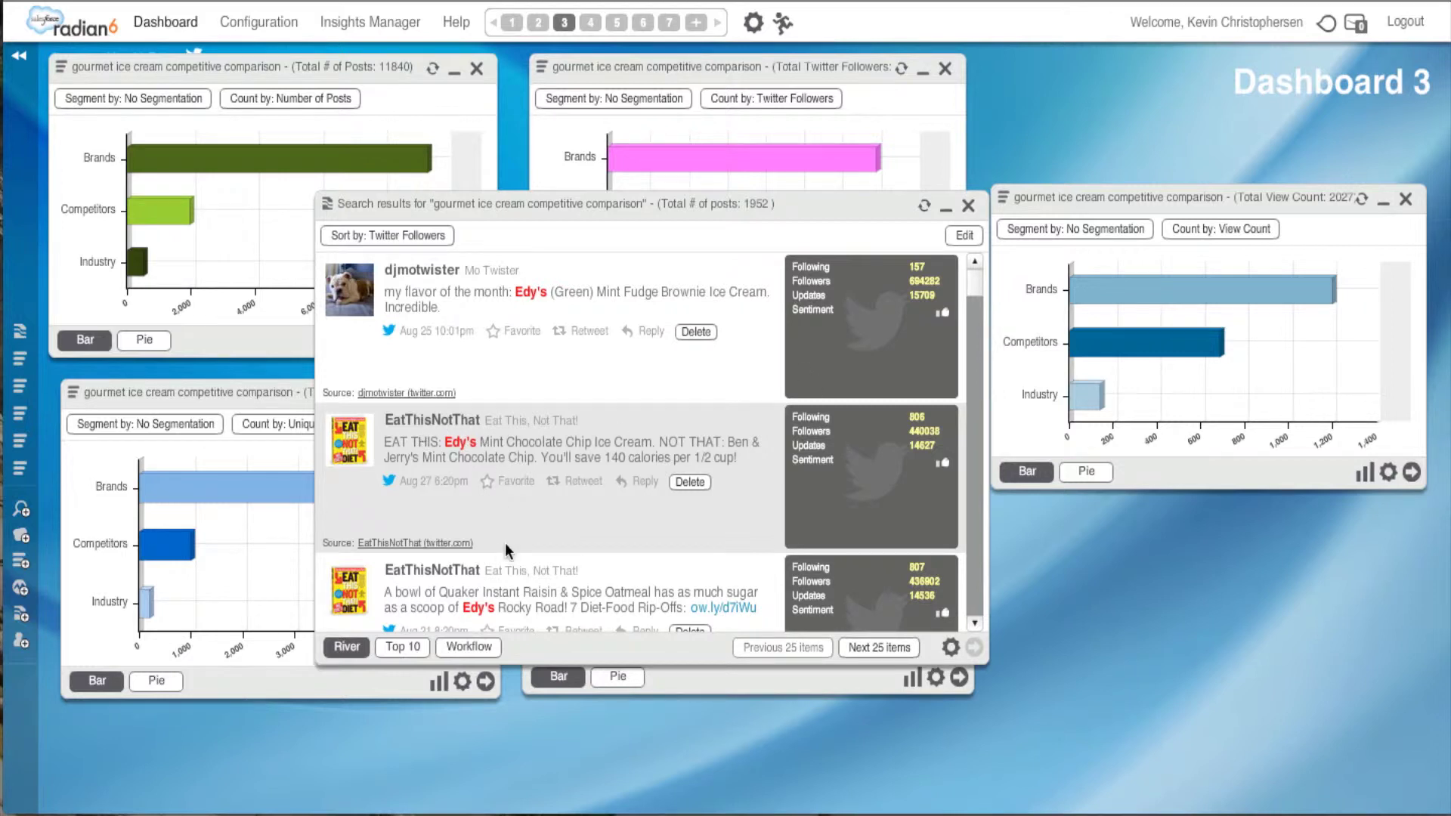
left_click(973, 622)
left_click(974, 621)
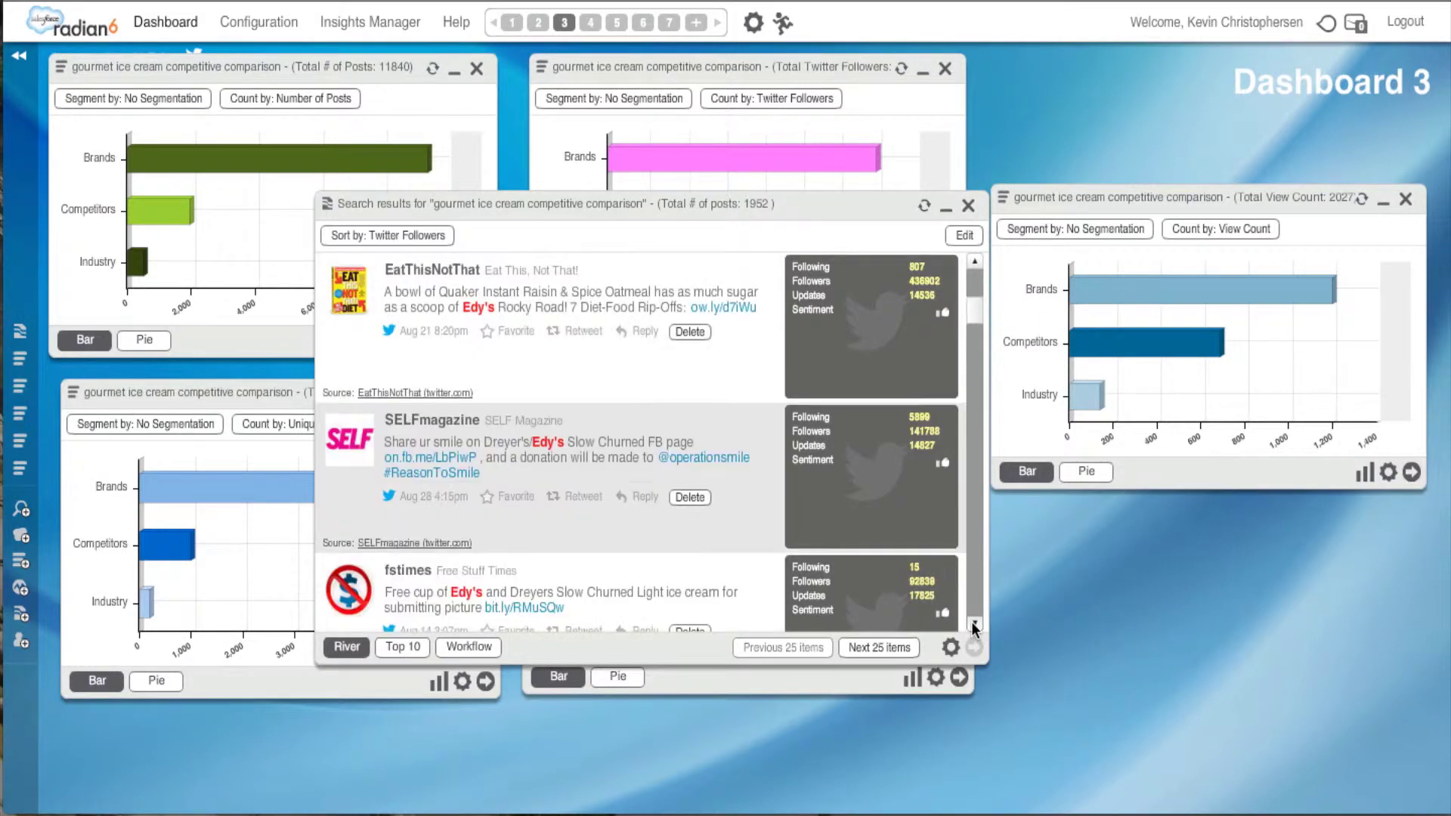
- Show the top 10 Competitors tweets by Twitter Followers, then close the results window
left_click(408, 648)
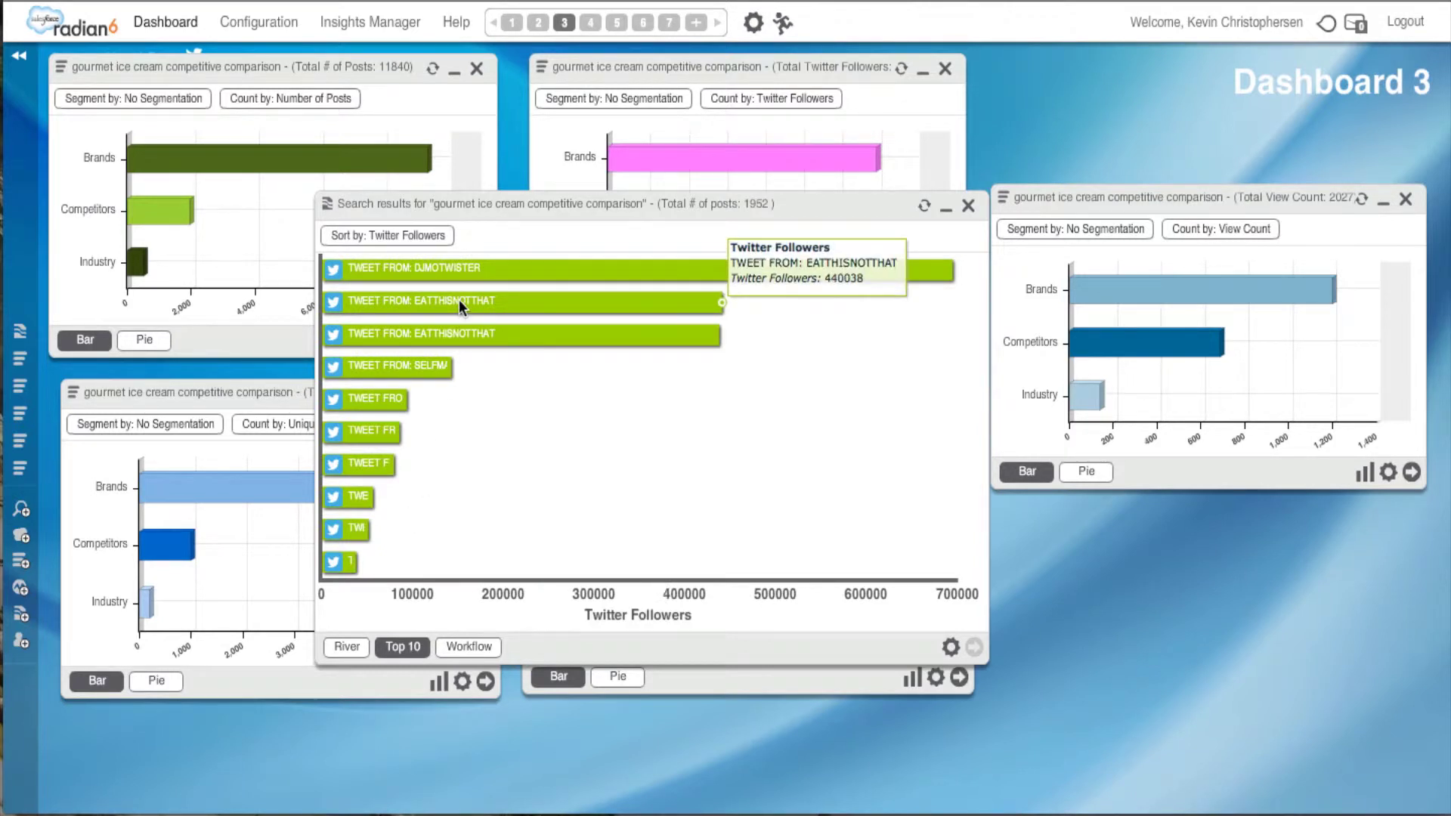
mouse_move(461, 267)
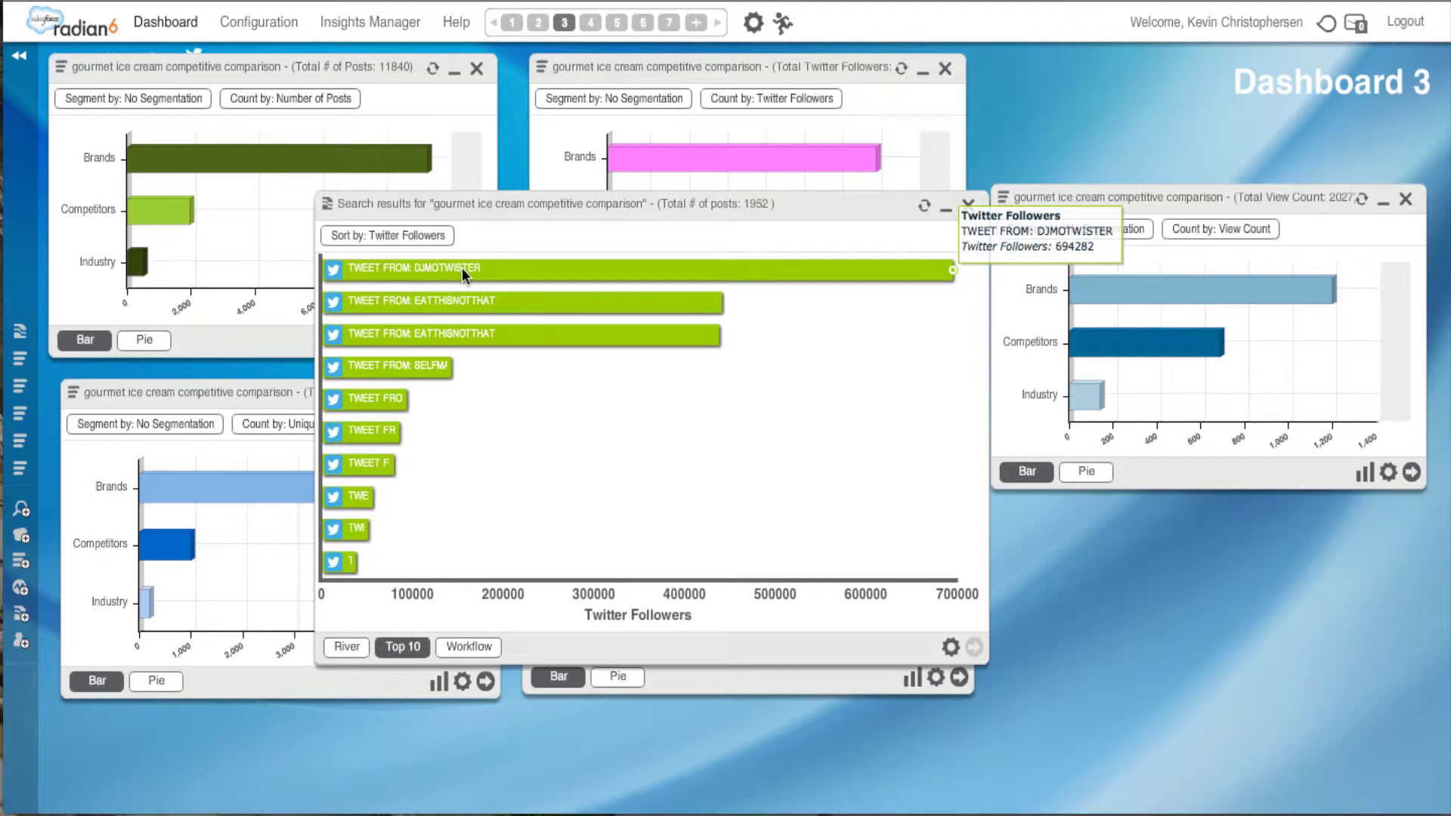
left_click(968, 207)
- Confirm the widget deletion and check the Likes and Votes bars: Brands 2,796, Competitors 64
left_click(616, 443)
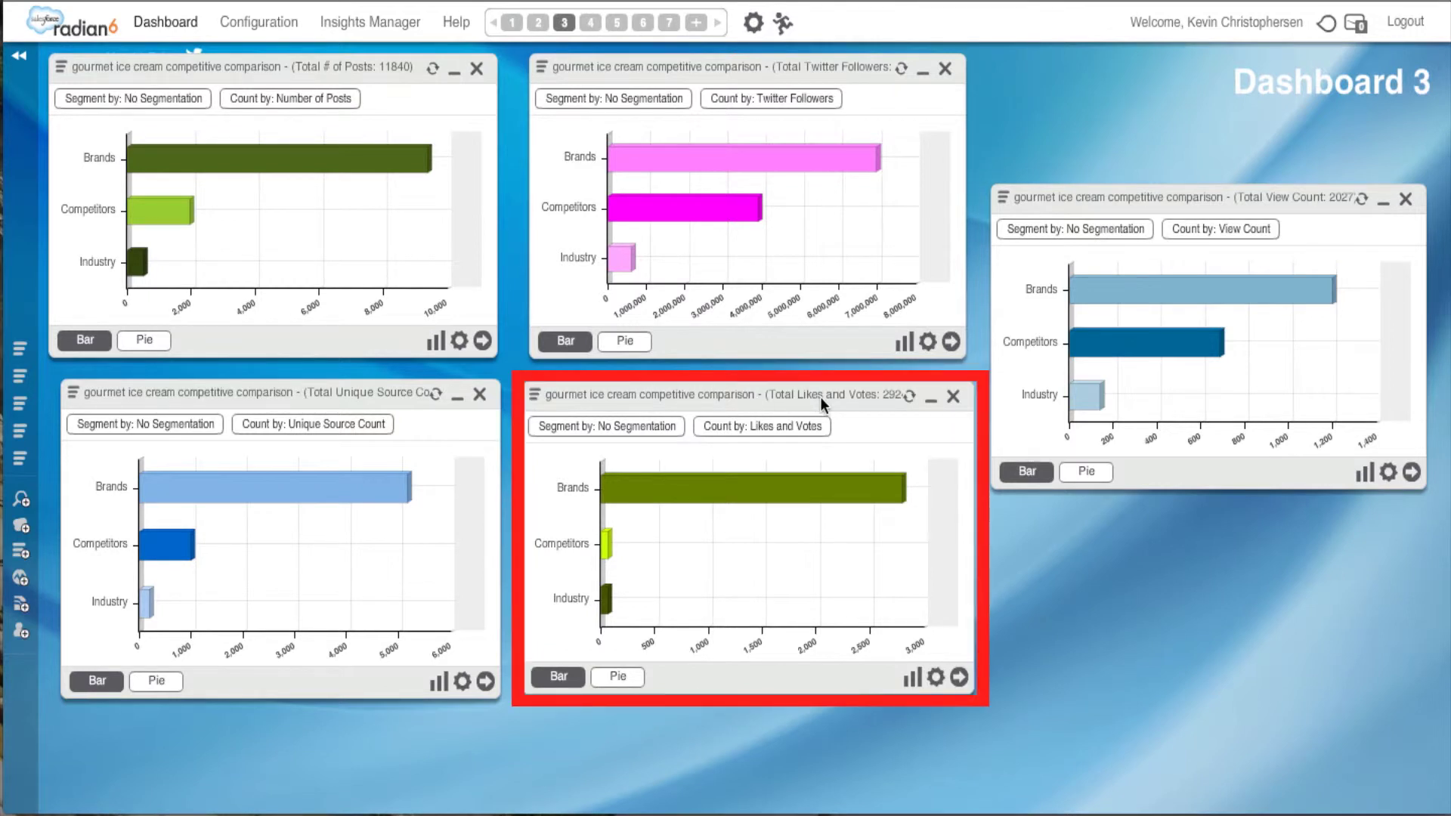
mouse_move(842, 483)
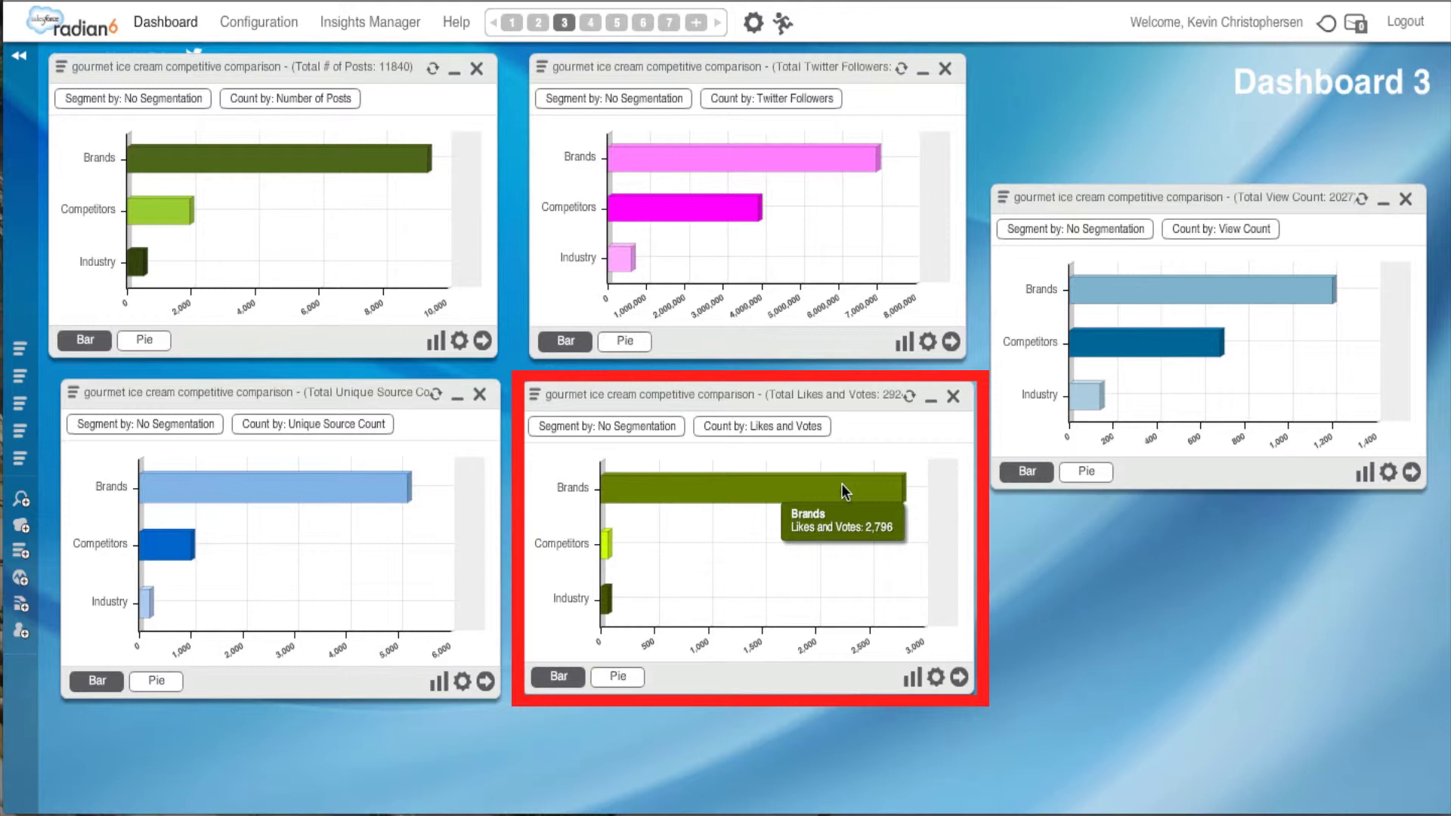
mouse_move(606, 558)
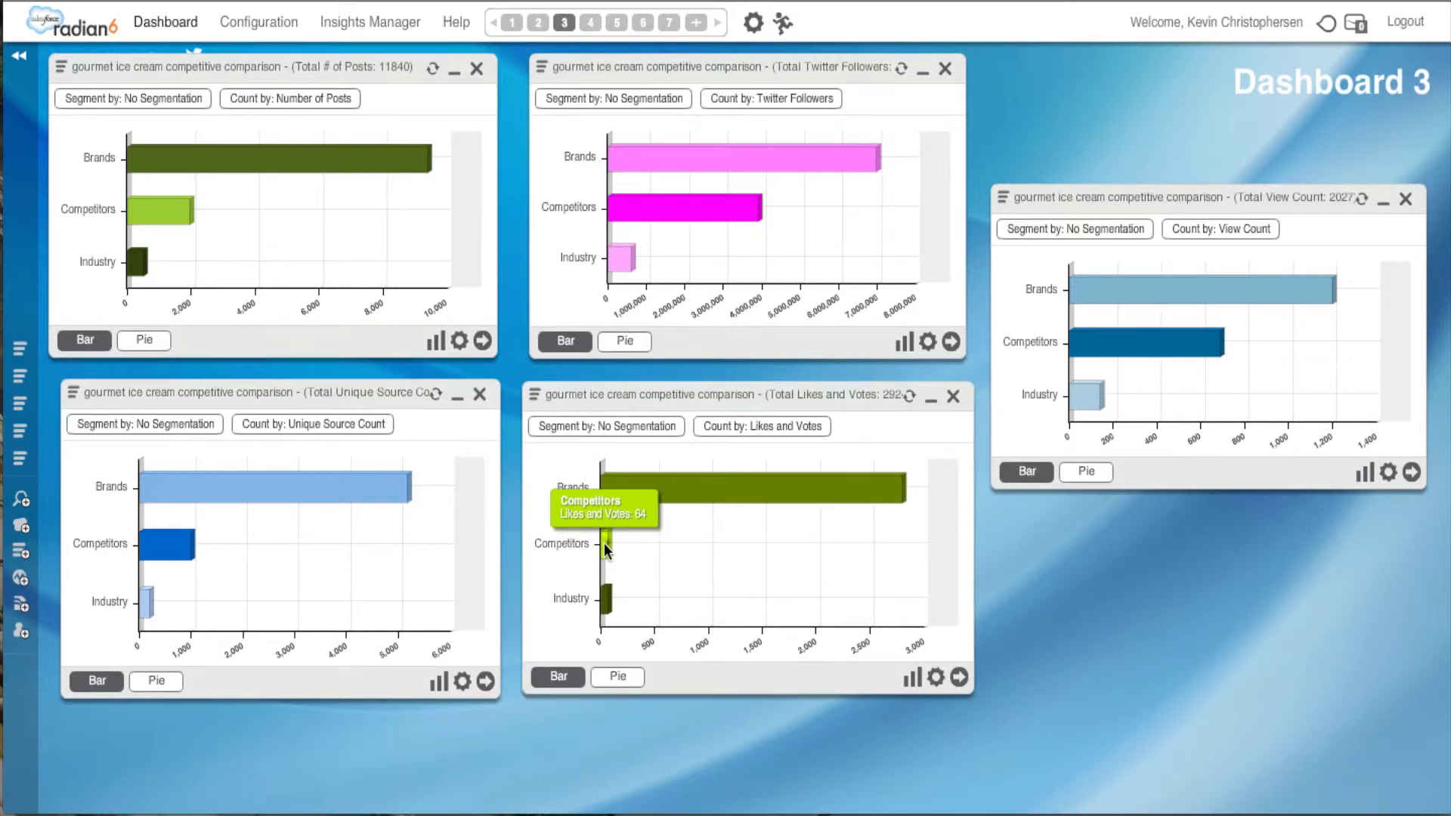
mouse_move(688, 501)
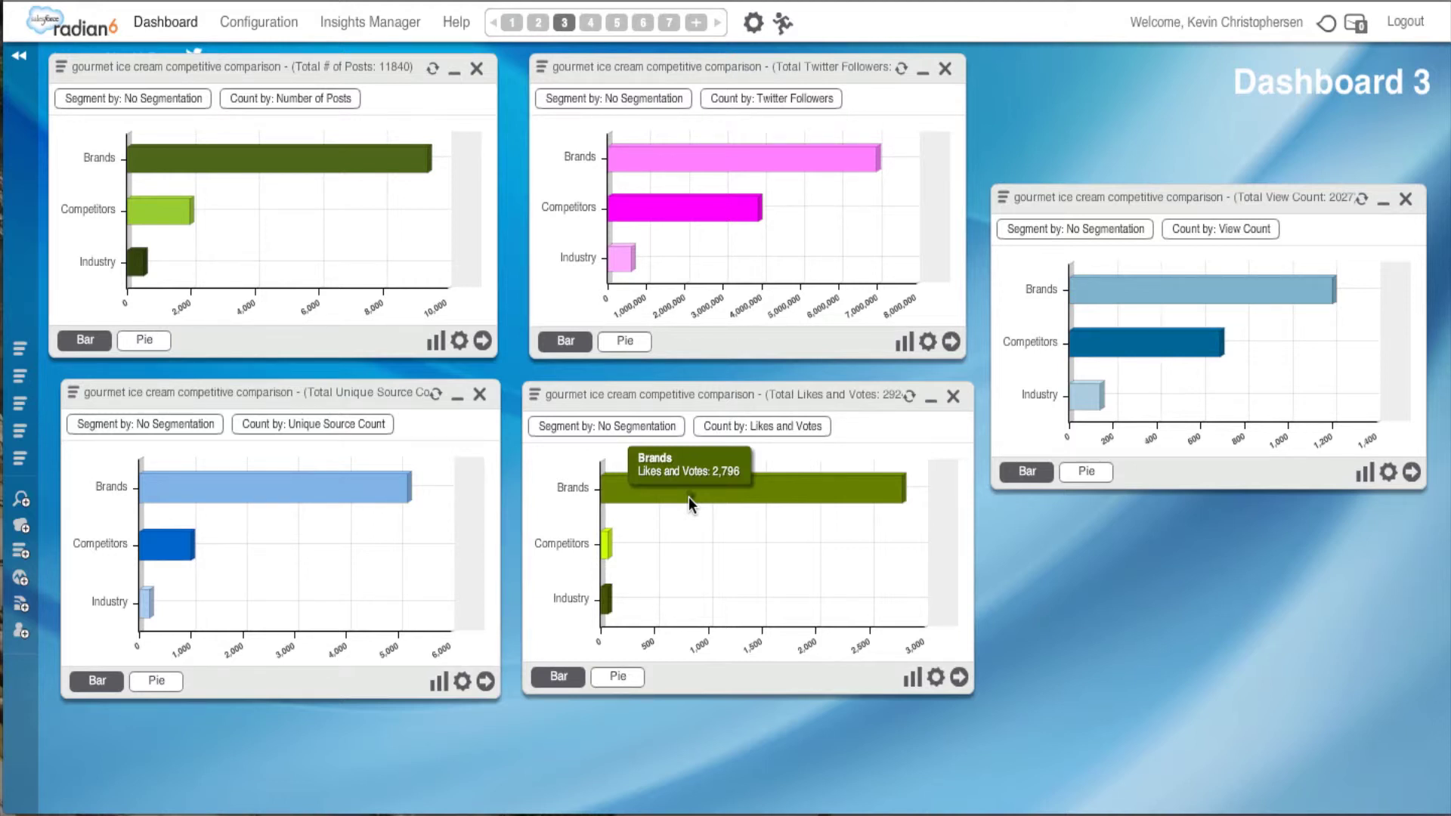
- Open and scroll the Likes and Votes Competitors river of news, then delete that widget
left_click(606, 547)
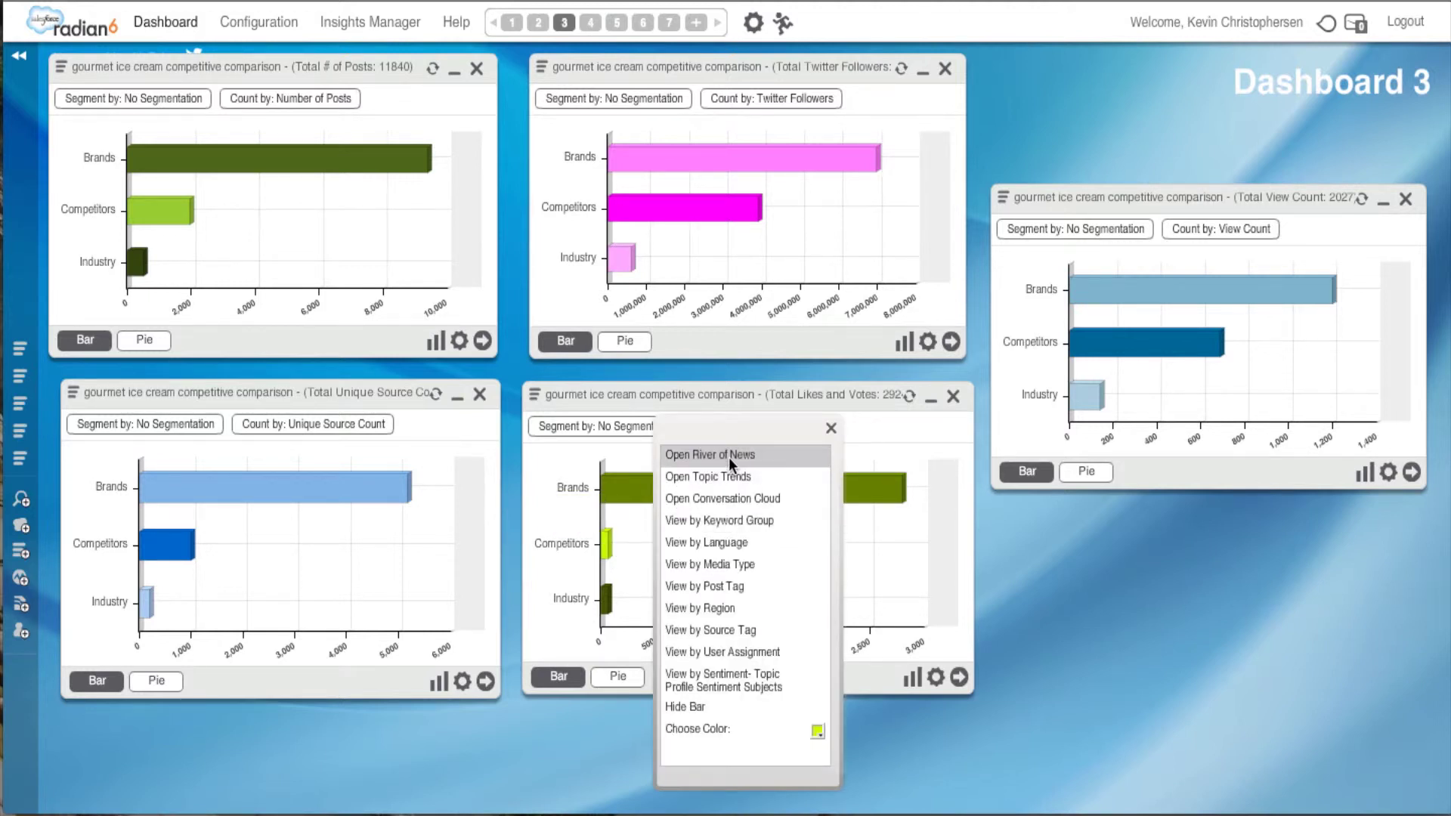
left_click(729, 457)
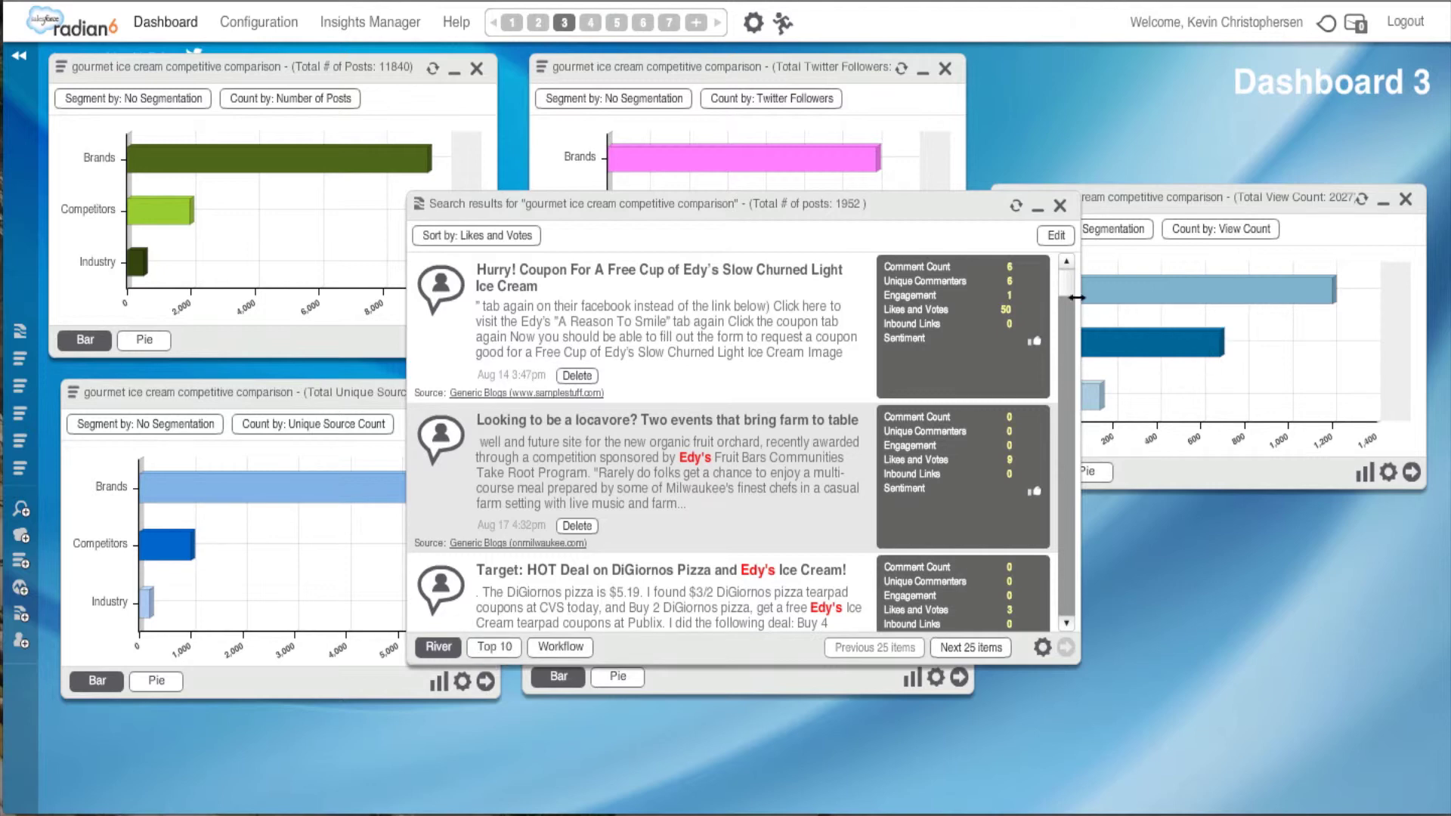
left_click_drag(1067, 292, 1067, 323)
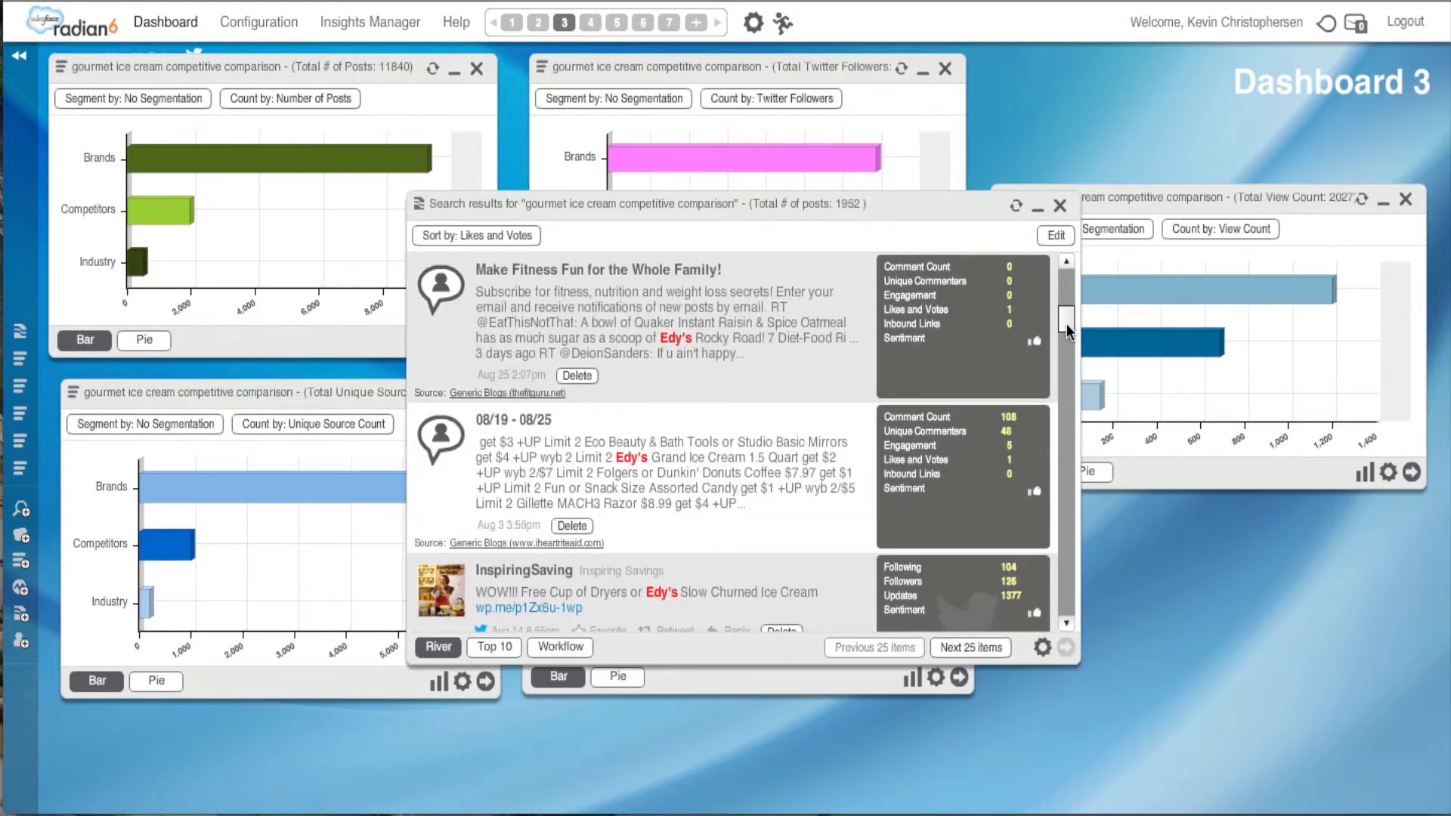
left_click(1060, 208)
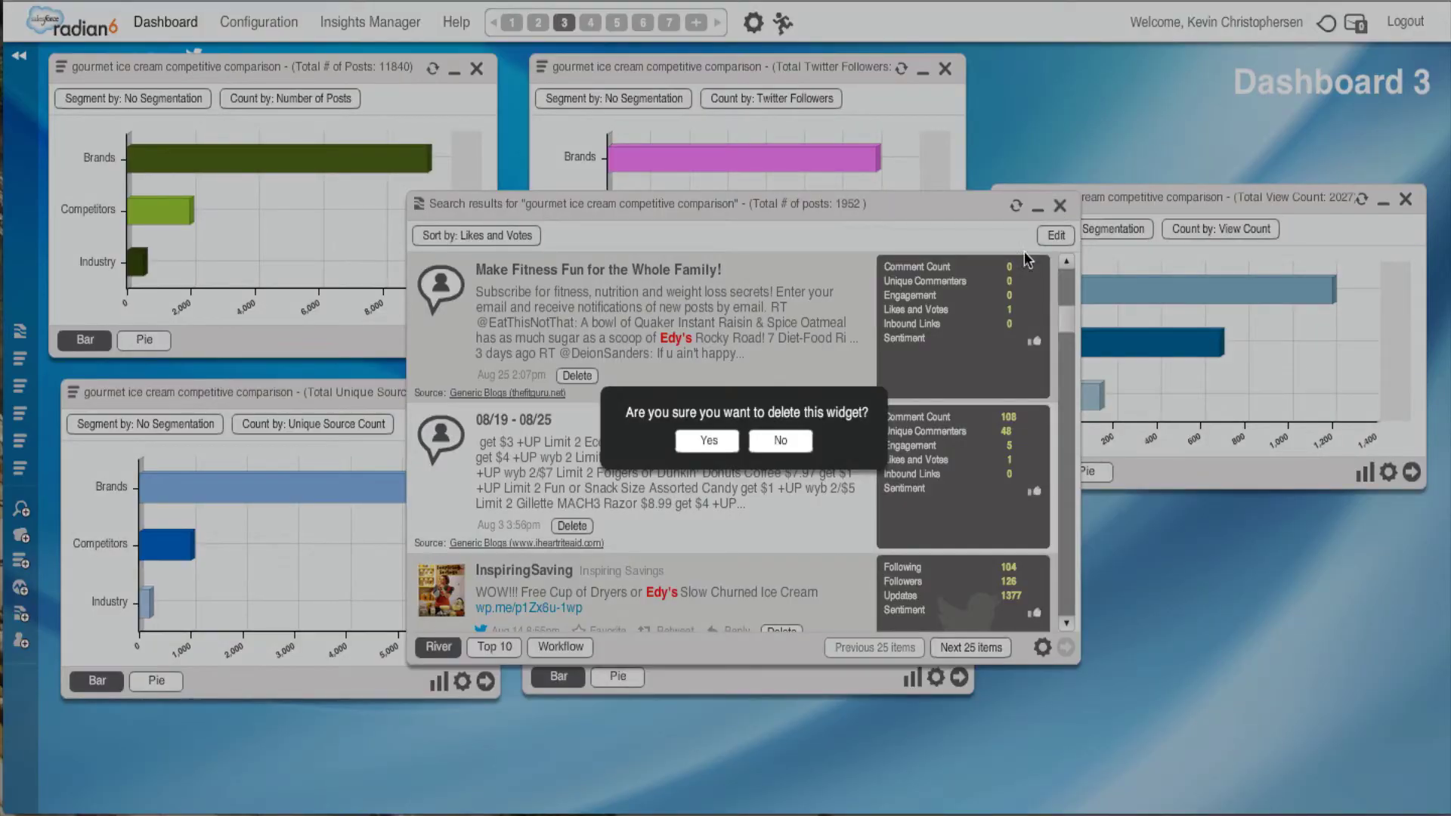
left_click(710, 443)
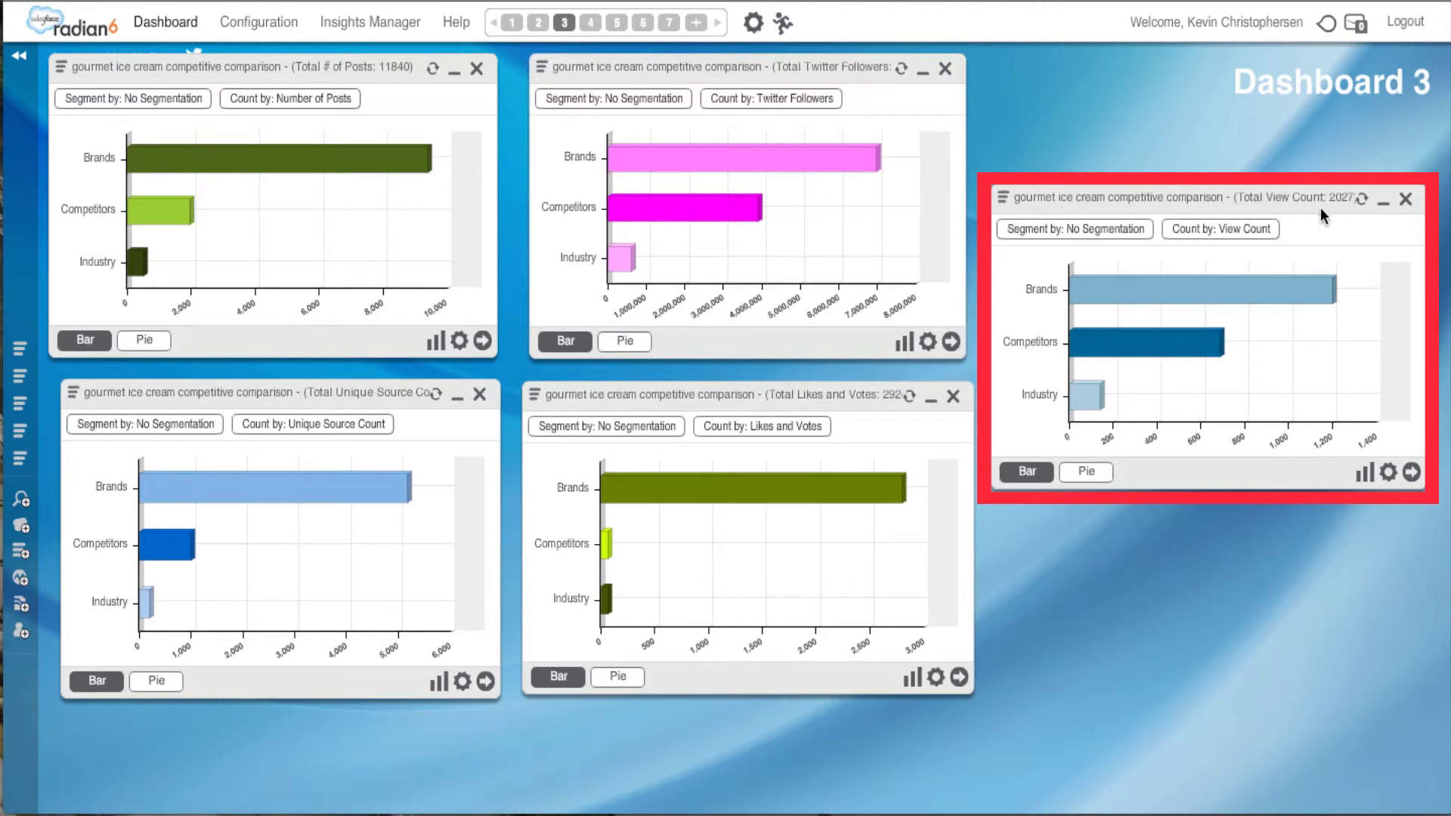
mouse_move(1322, 289)
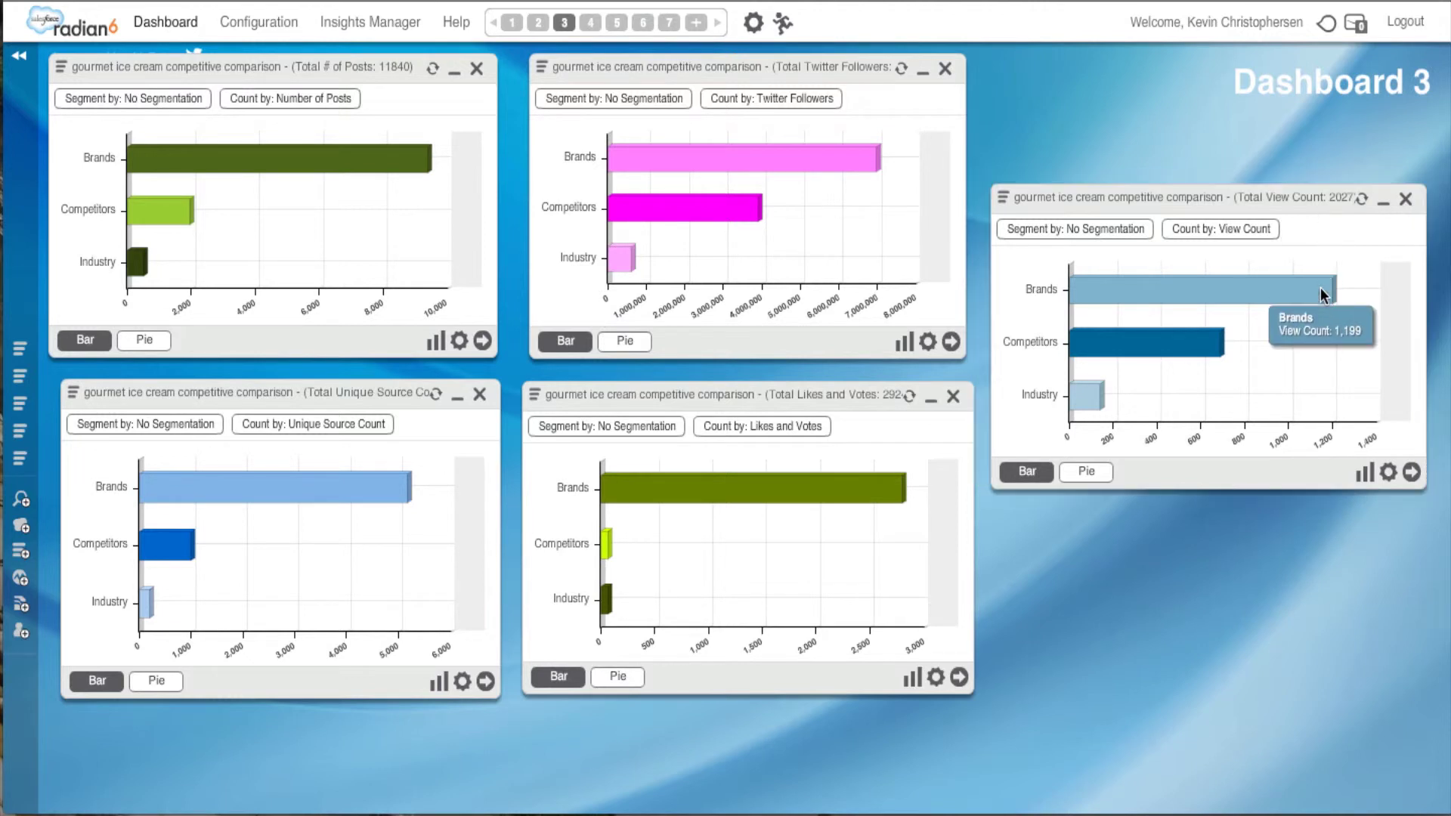
mouse_move(1191, 346)
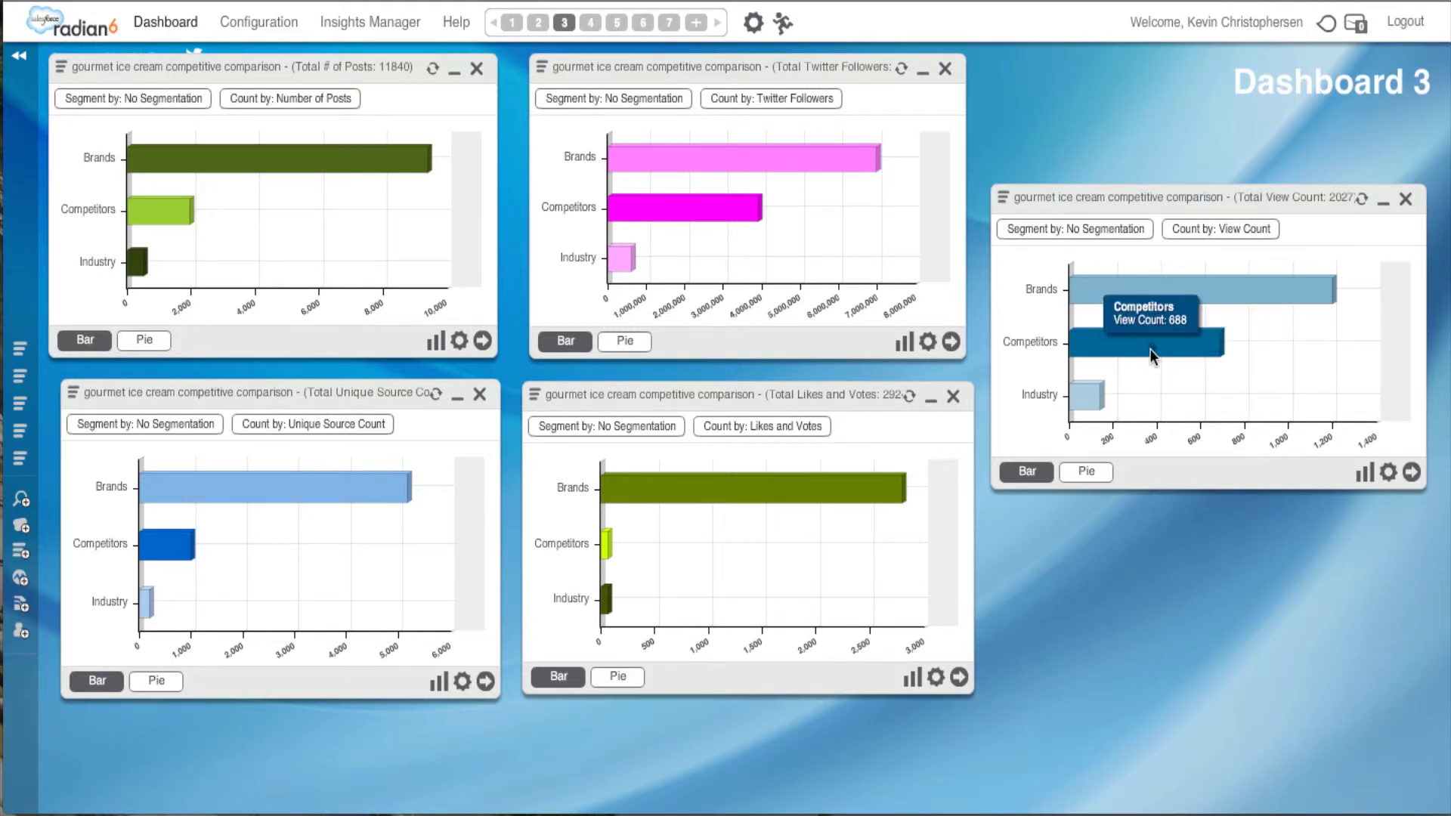
- Open the View Count Brands river of news and scroll through the 9,386 posts sorted by views
left_click(1140, 284)
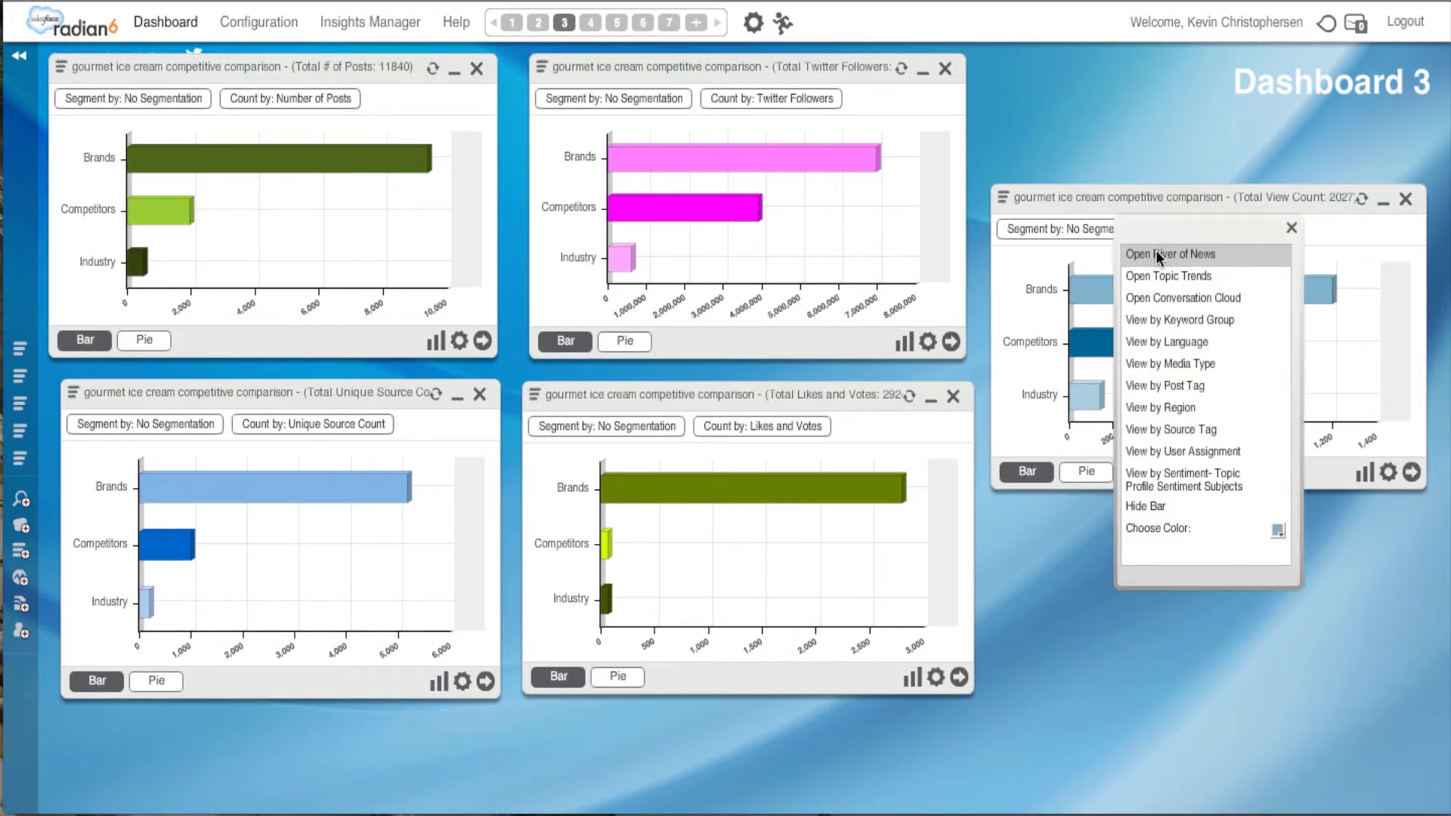
left_click(1154, 253)
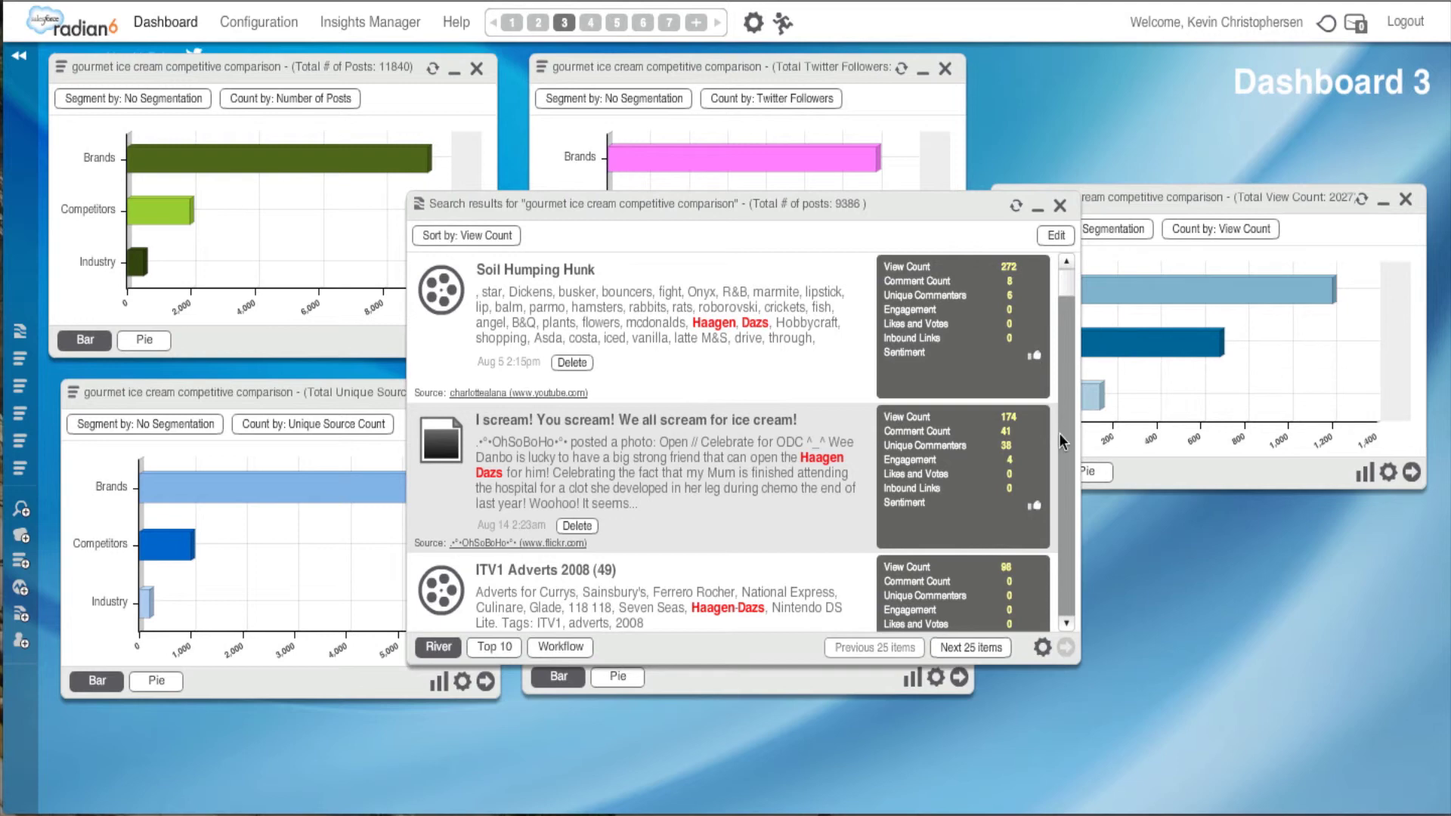
left_click(1067, 622)
left_click(1067, 622)
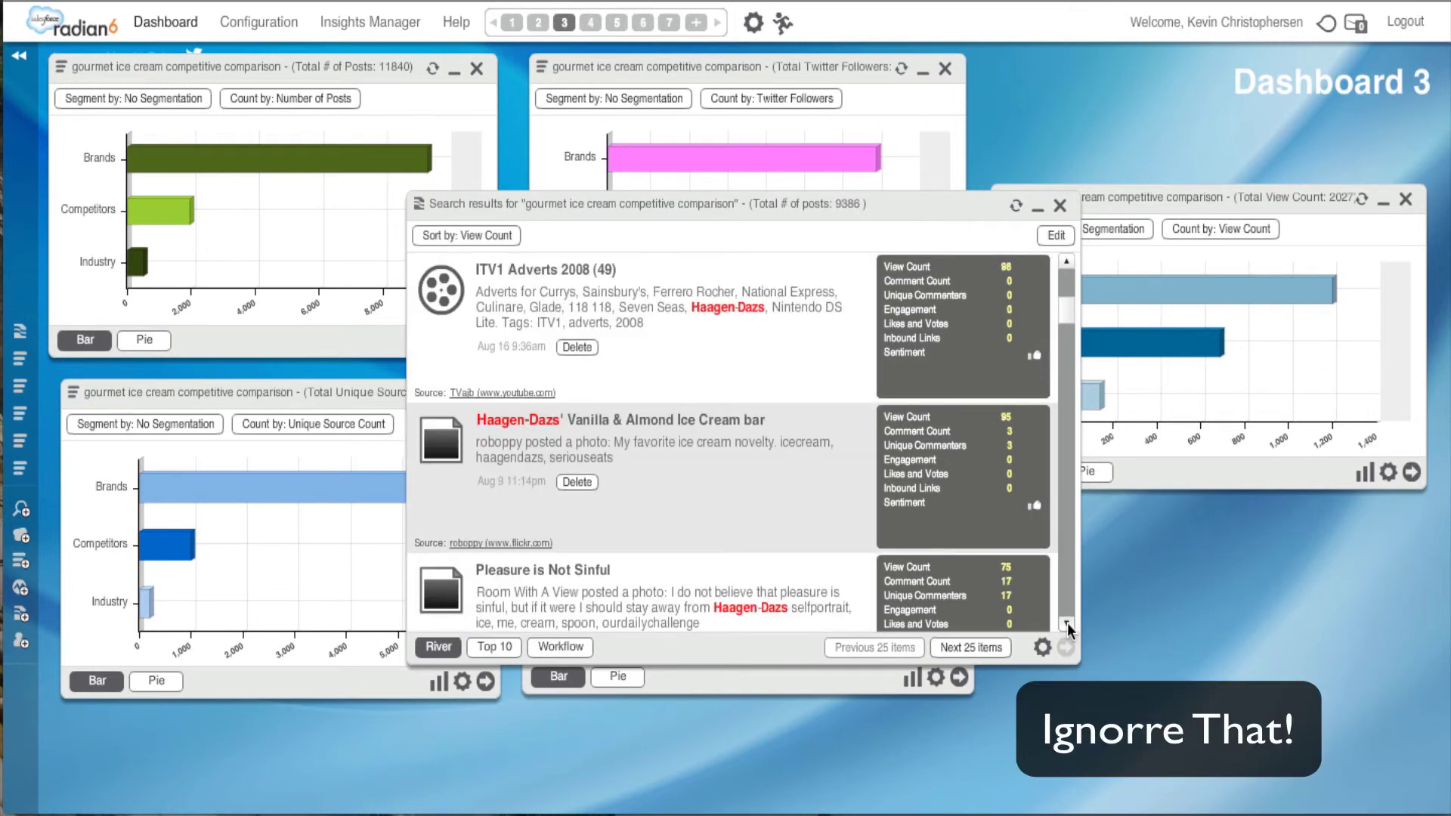
left_click(1067, 622)
left_click(1067, 623)
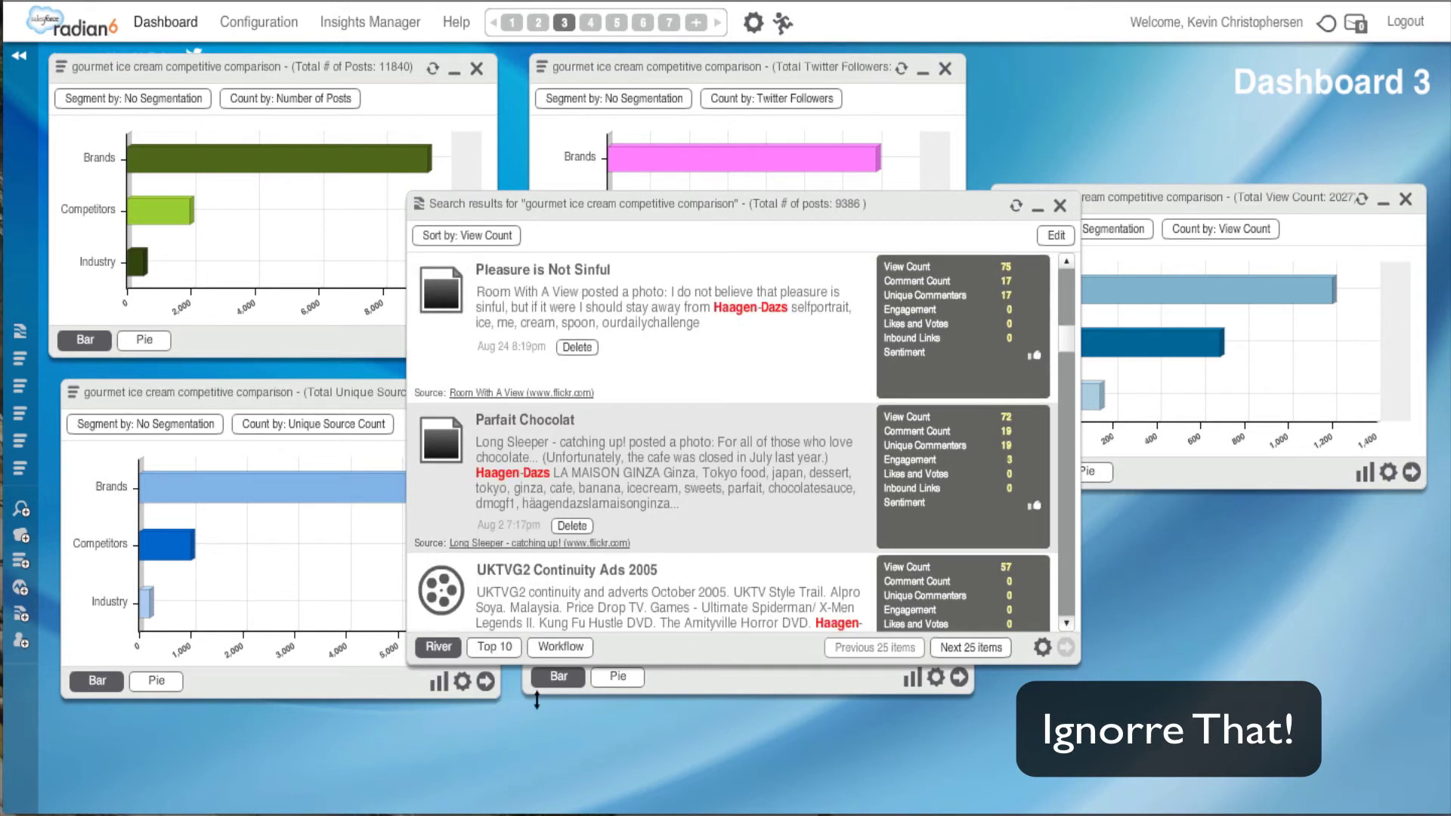
- Show the top 10 posts by View Count, view the Soil Humping Hunk video, then delete the results window
left_click(495, 647)
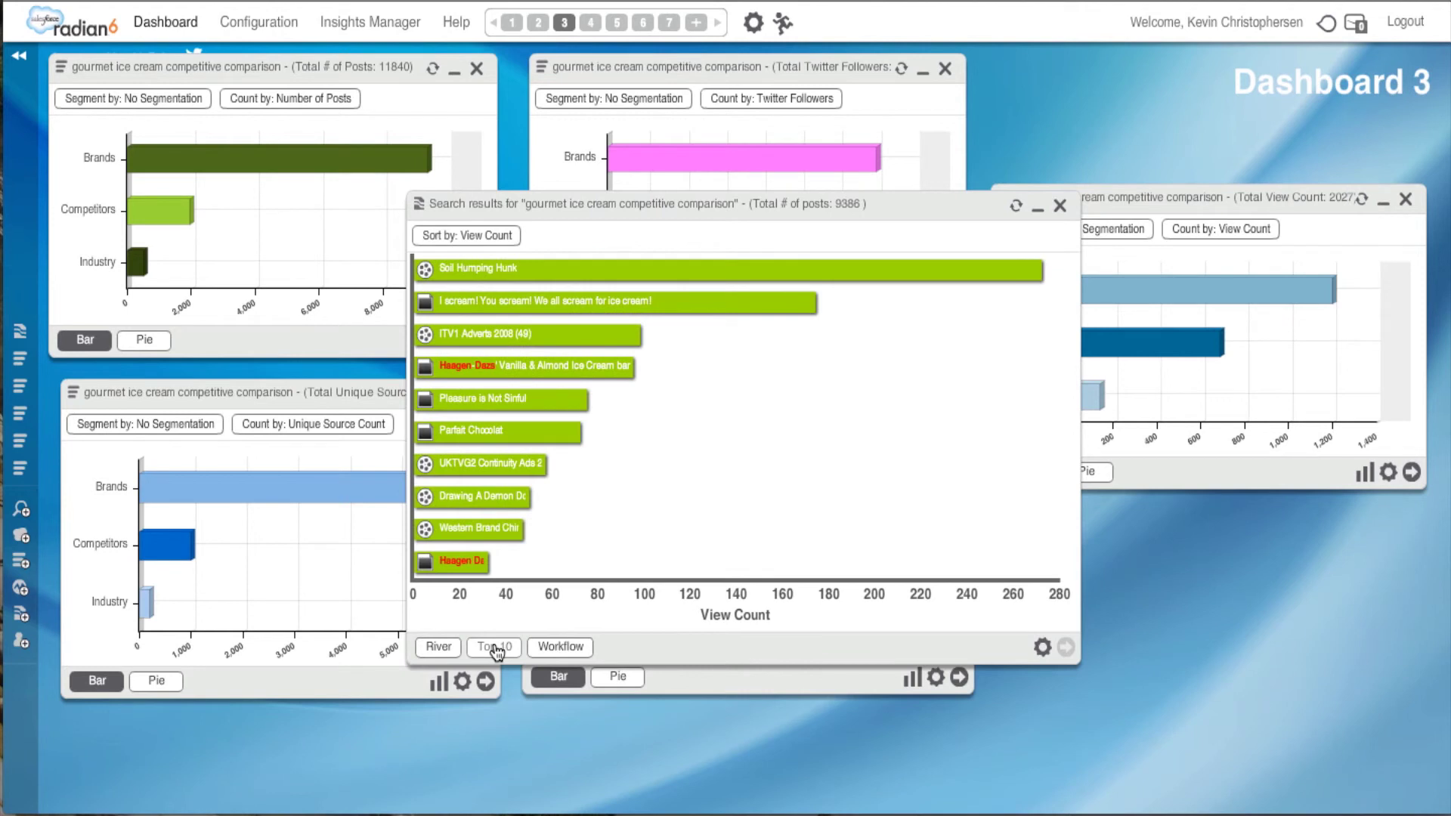
mouse_move(695, 278)
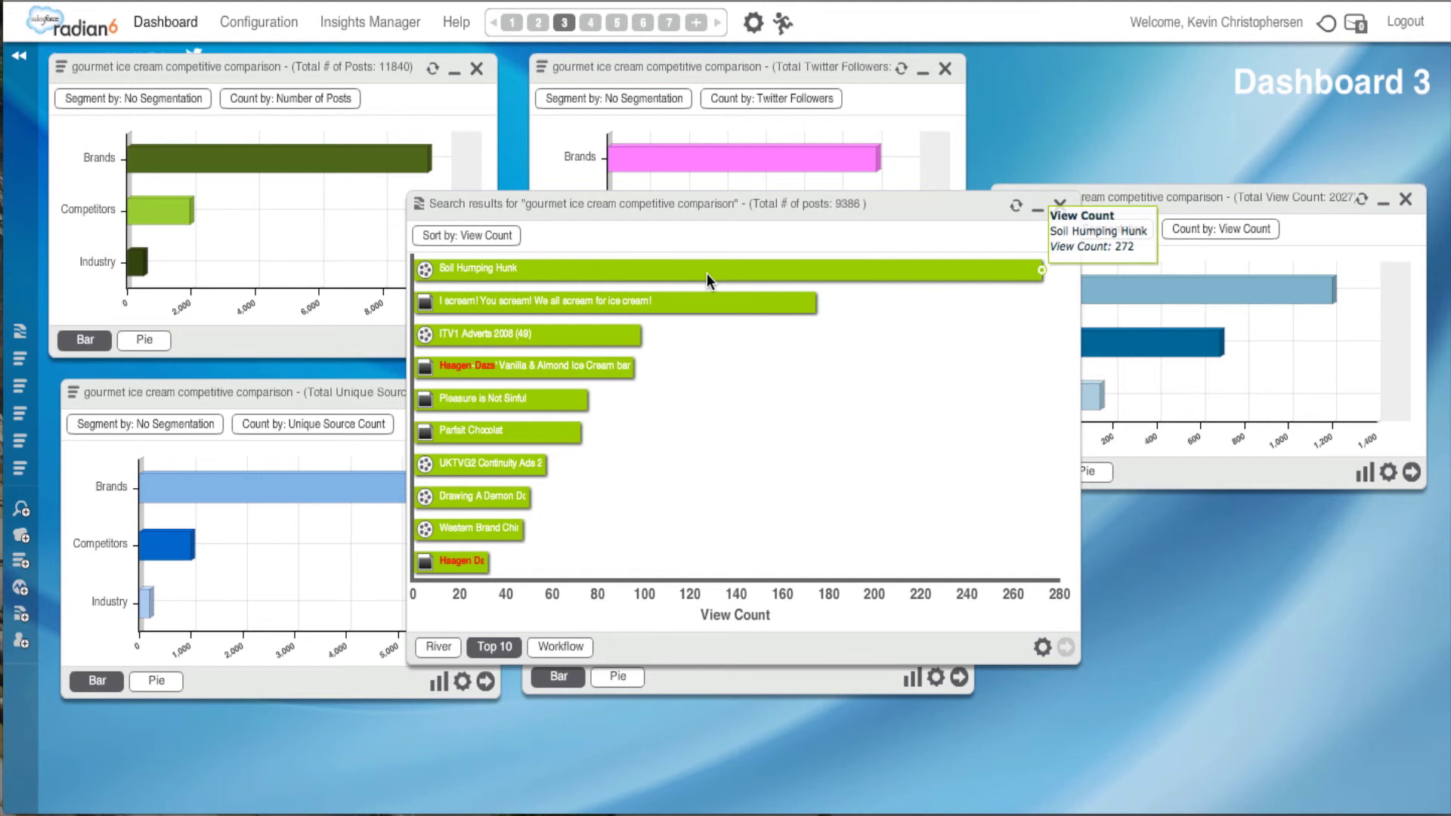
left_click(706, 273)
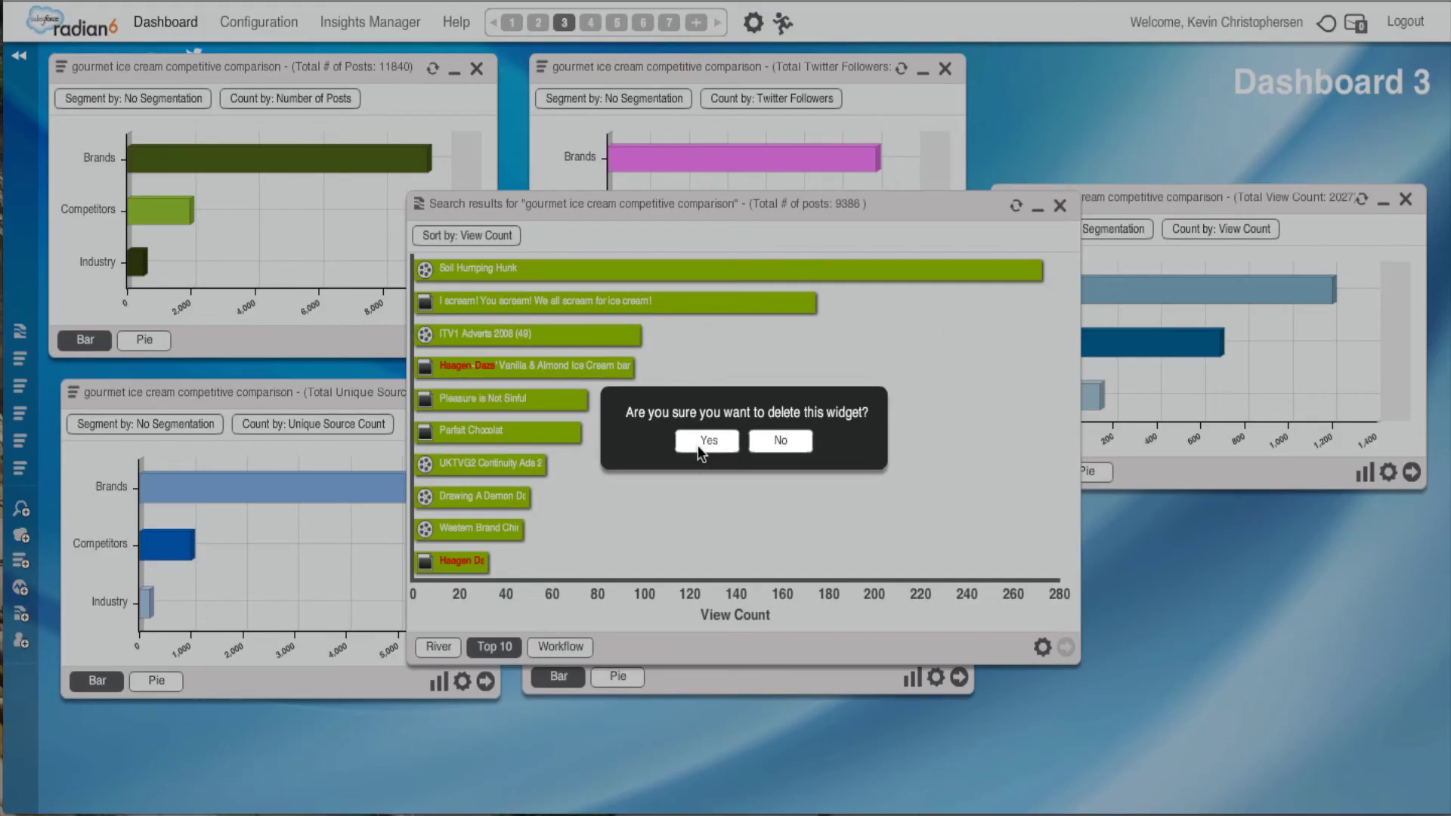
left_click(697, 446)
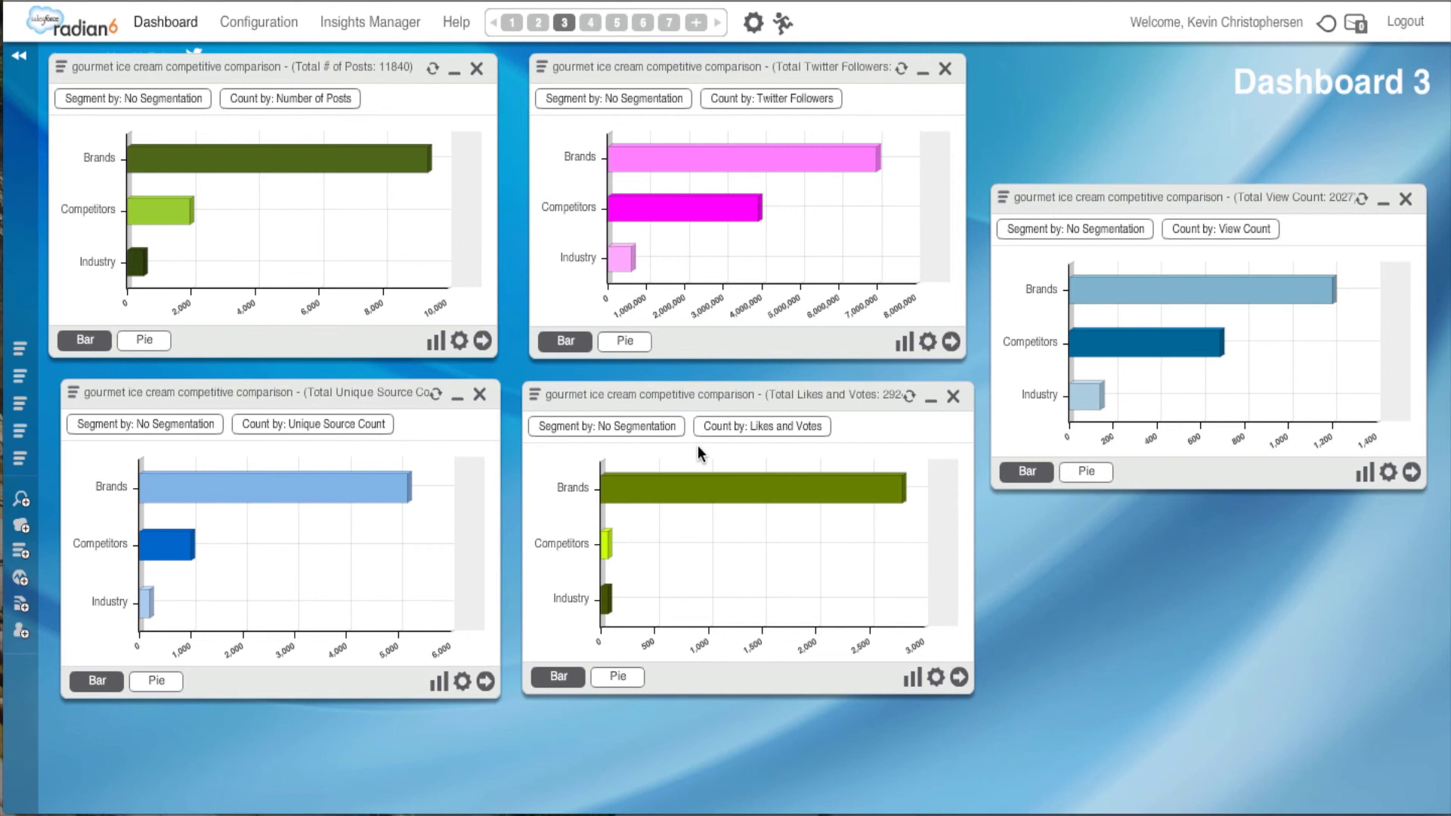